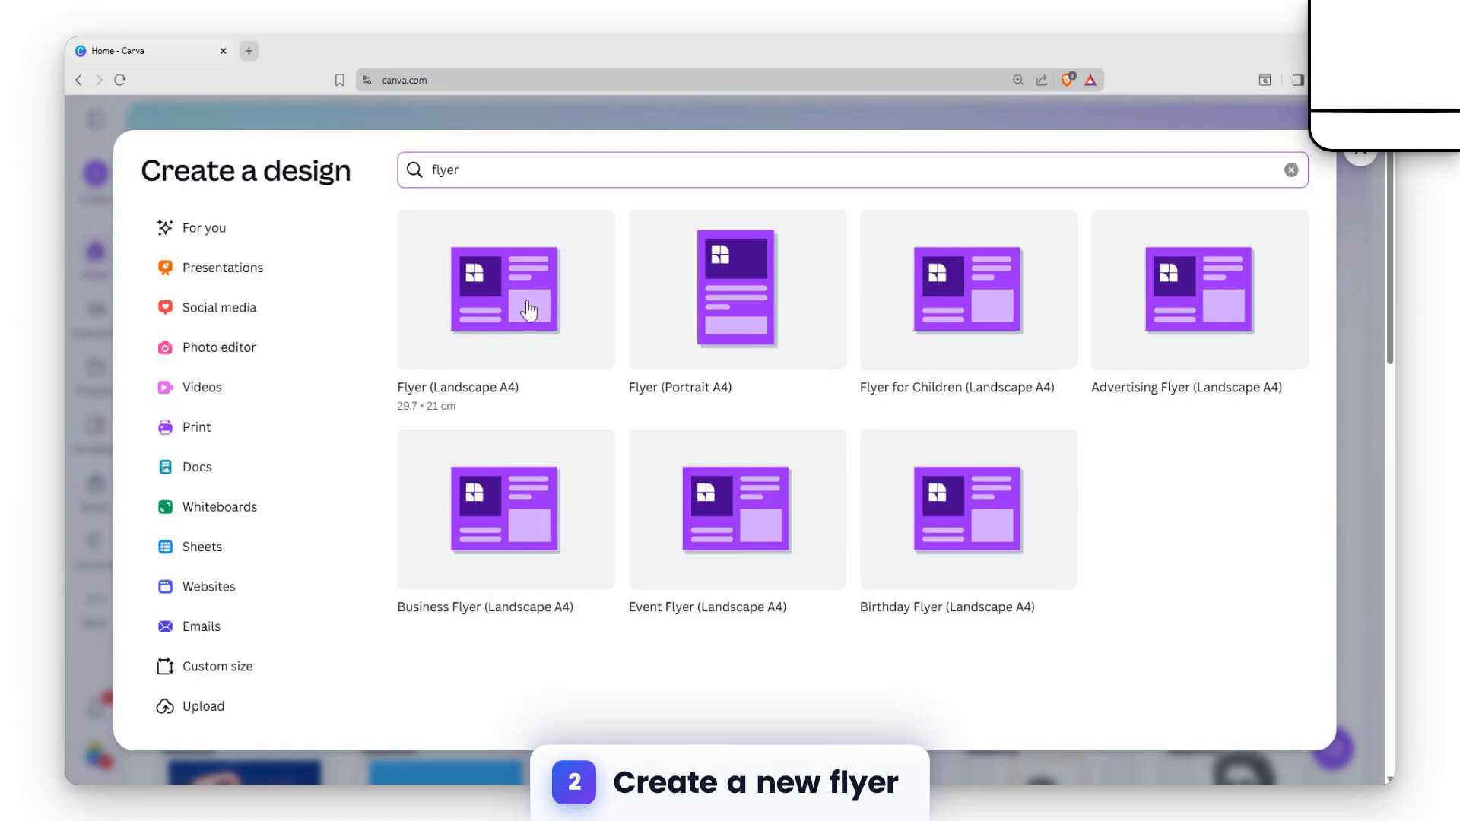
Create a new Flyer (Landscape A4) design and look through the suggested templates.
click(492, 324)
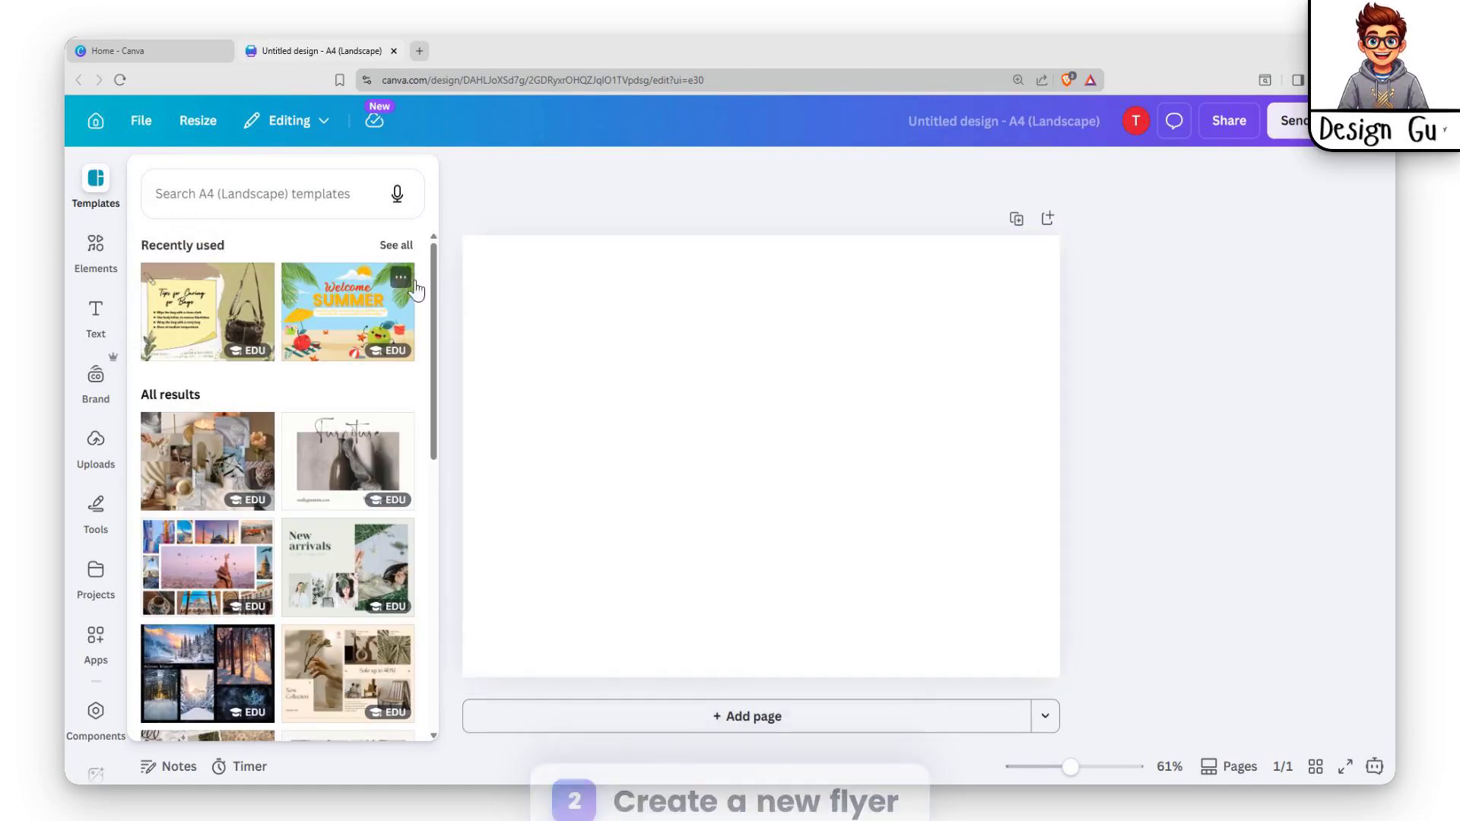
scroll(325, 336, down, 2)
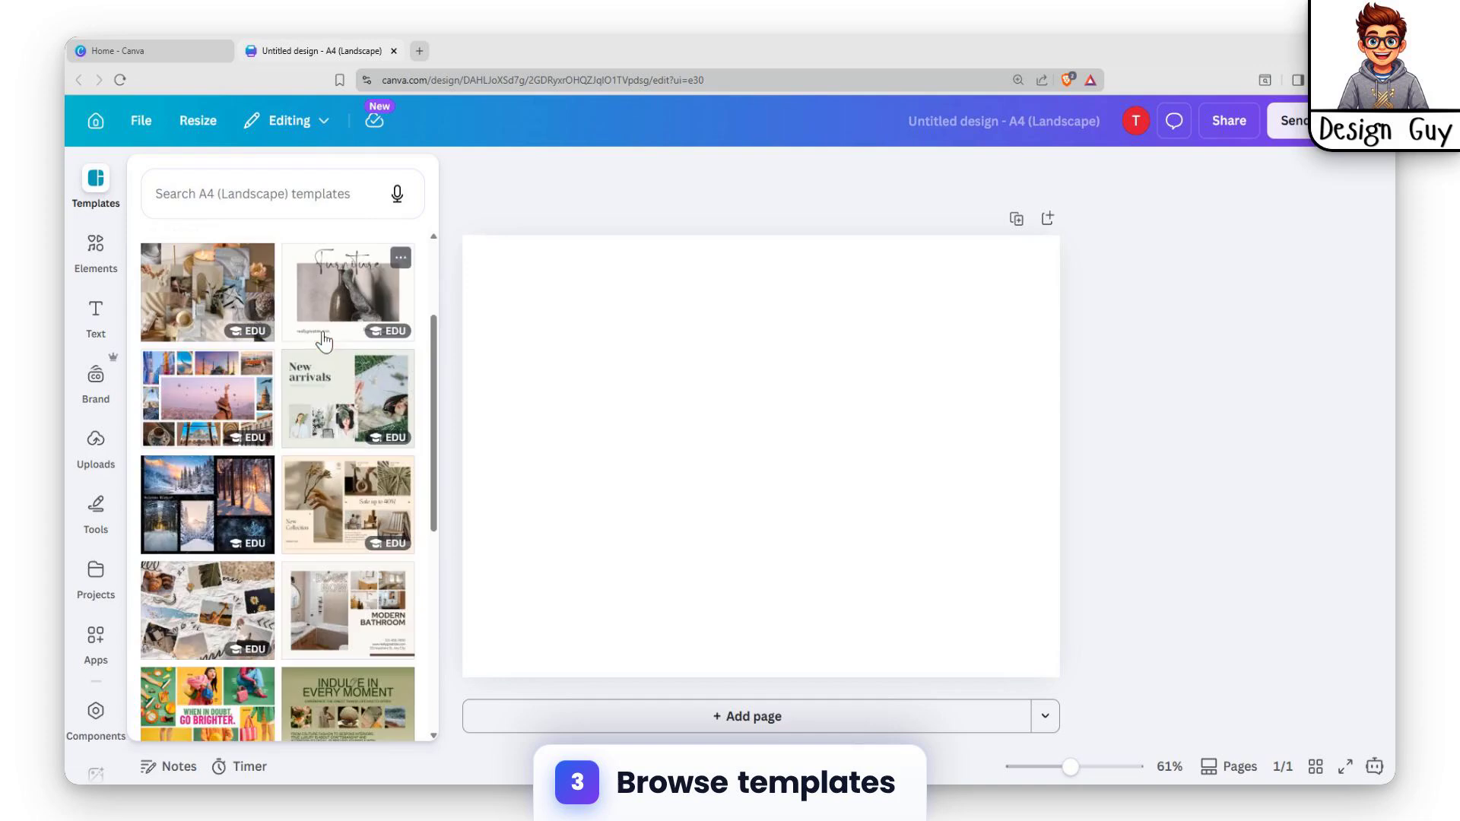
scroll(402, 340, down, 3)
scroll(401, 340, up, 3)
click(286, 190)
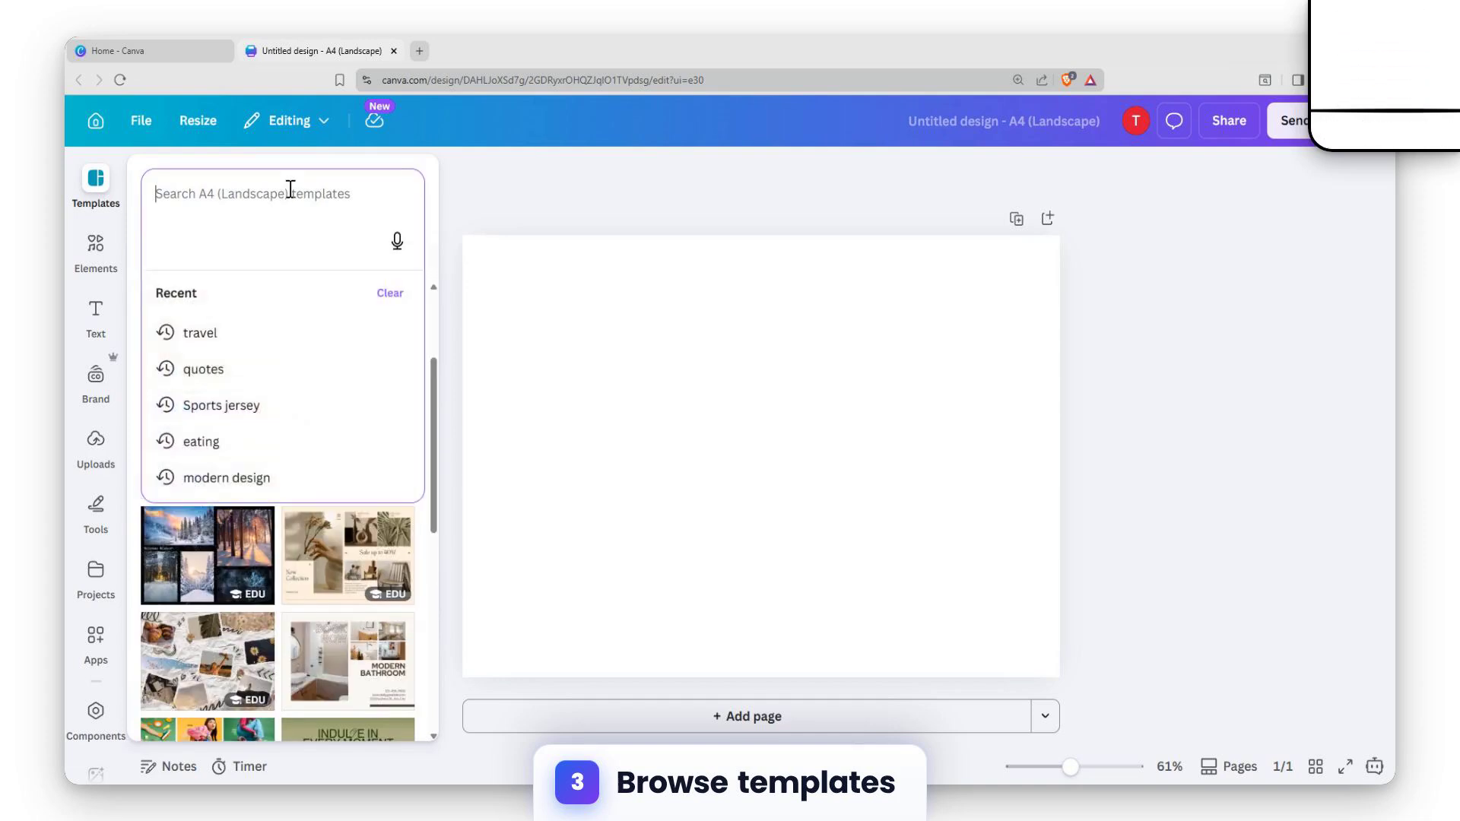
text(eent)
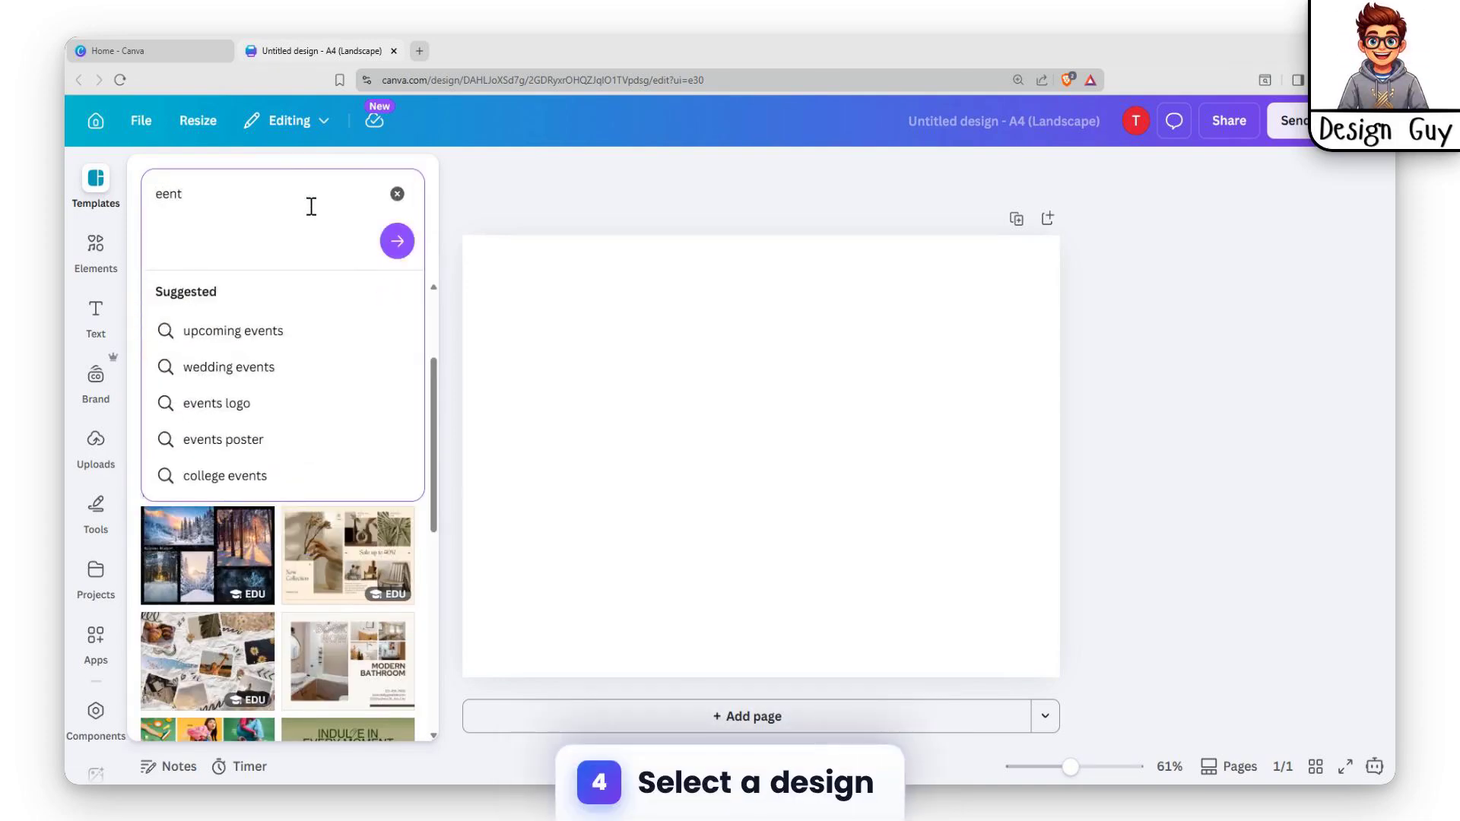
key(BackSpace)
key(F12)
key(Escape)
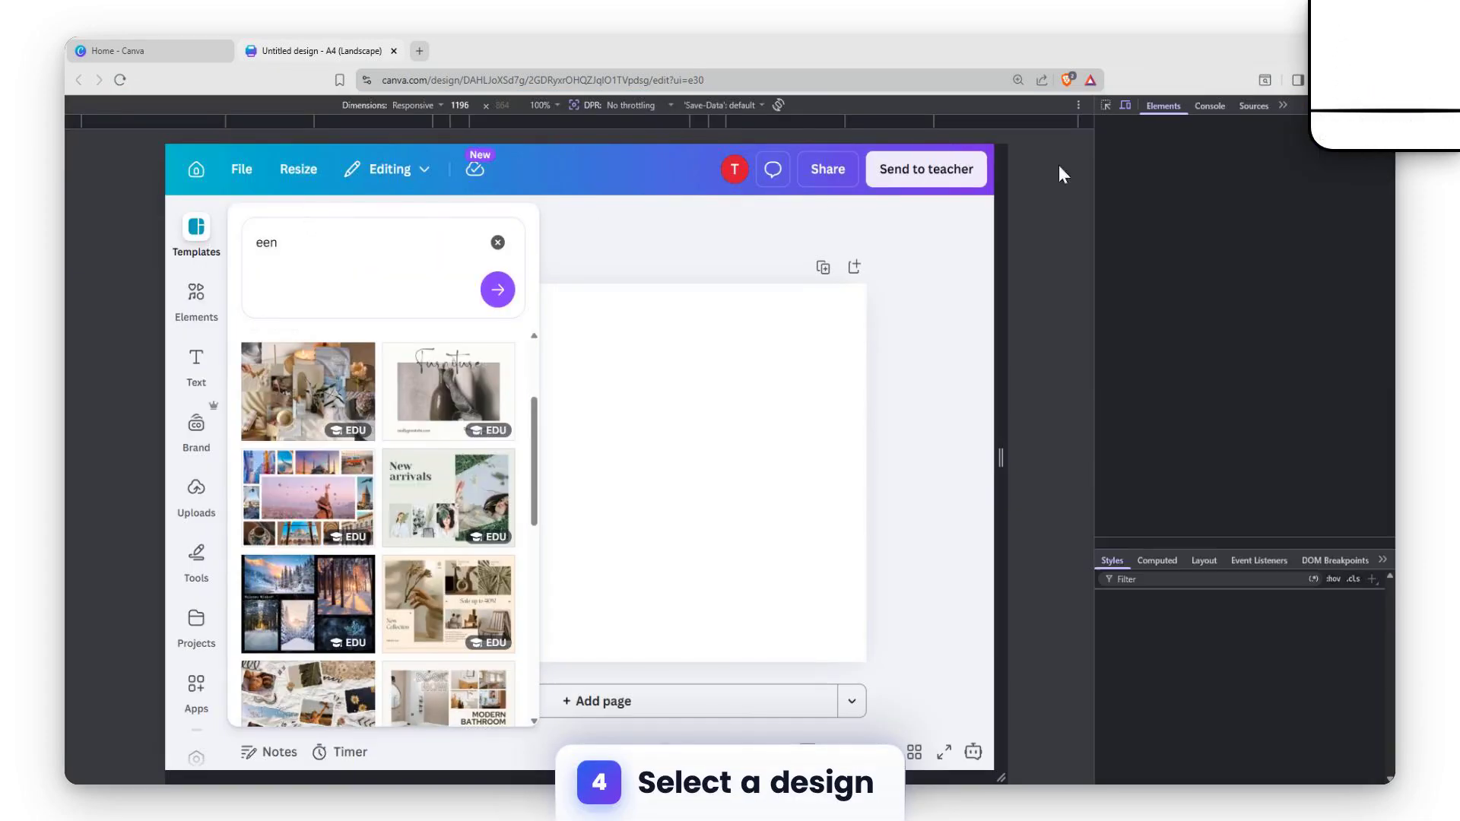
key(F12)
Search the templates for "event" and apply the Pink and Red Fun Illustration Food Drive Flyer to the blank page.
drag(175, 198, 66, 187)
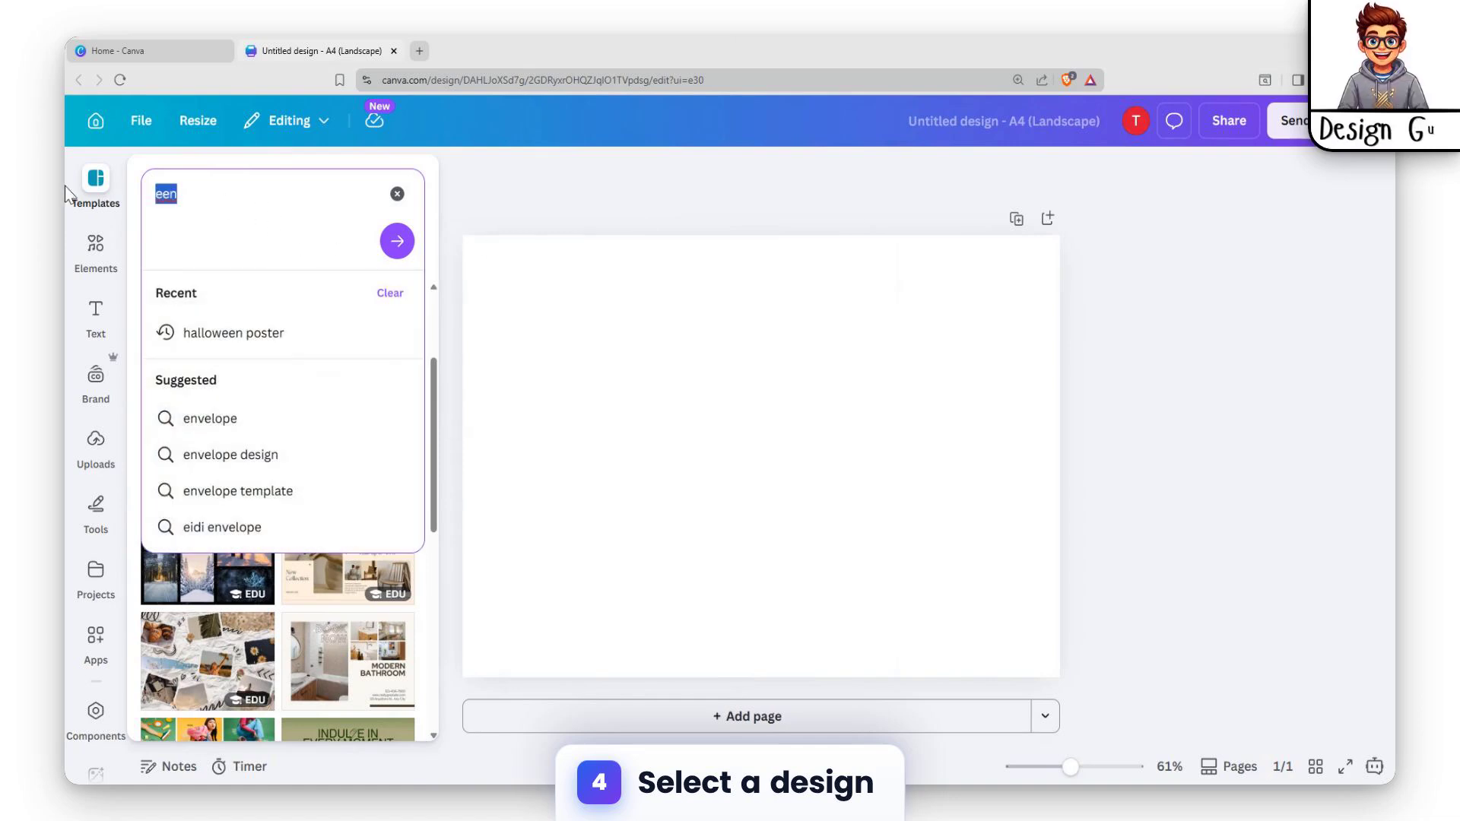
text(event)
key(Return)
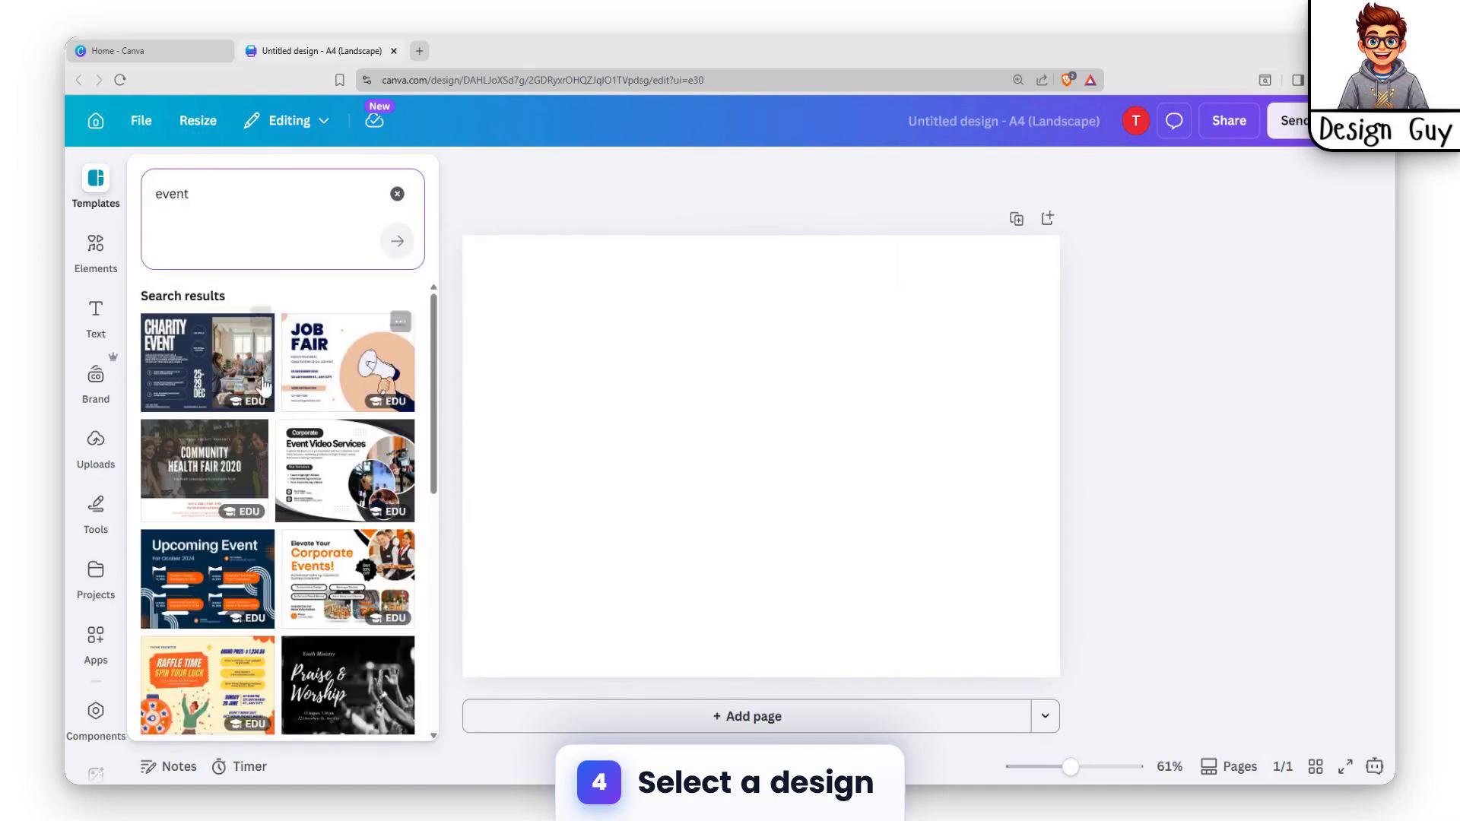
scroll(267, 456, down, 8)
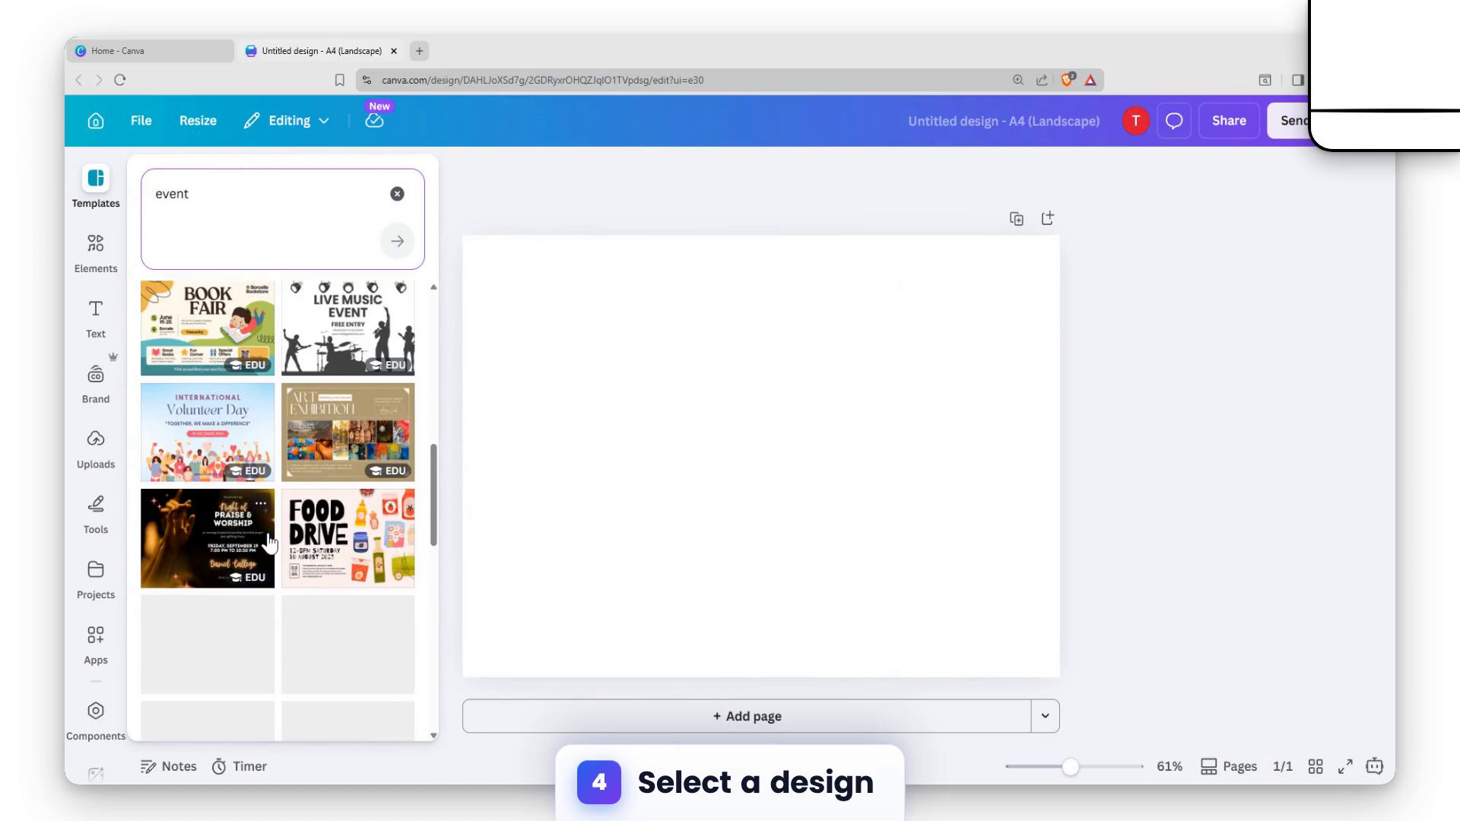
scroll(266, 533, down, 5)
scroll(264, 481, up, 2)
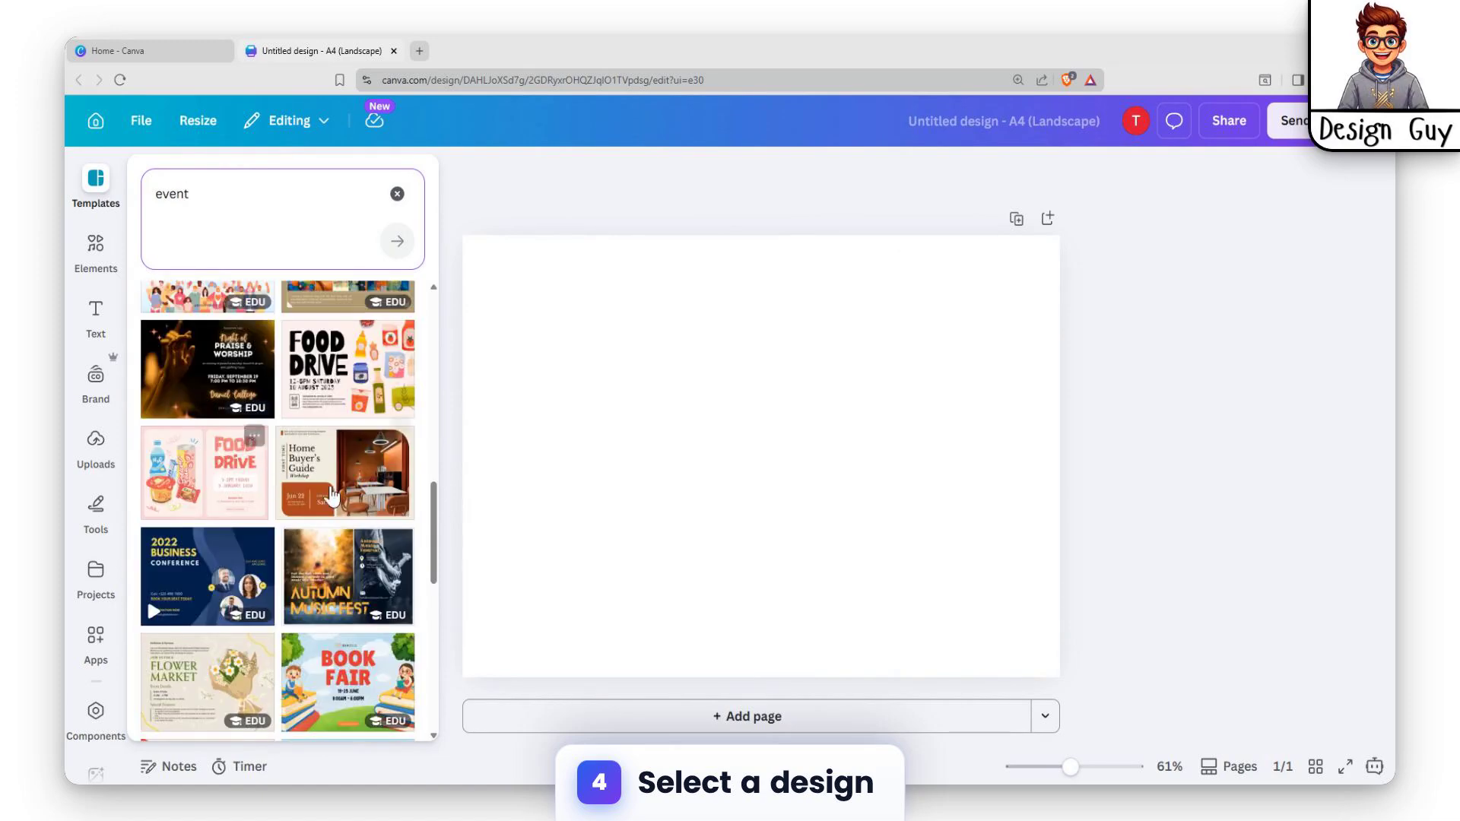
click(200, 473)
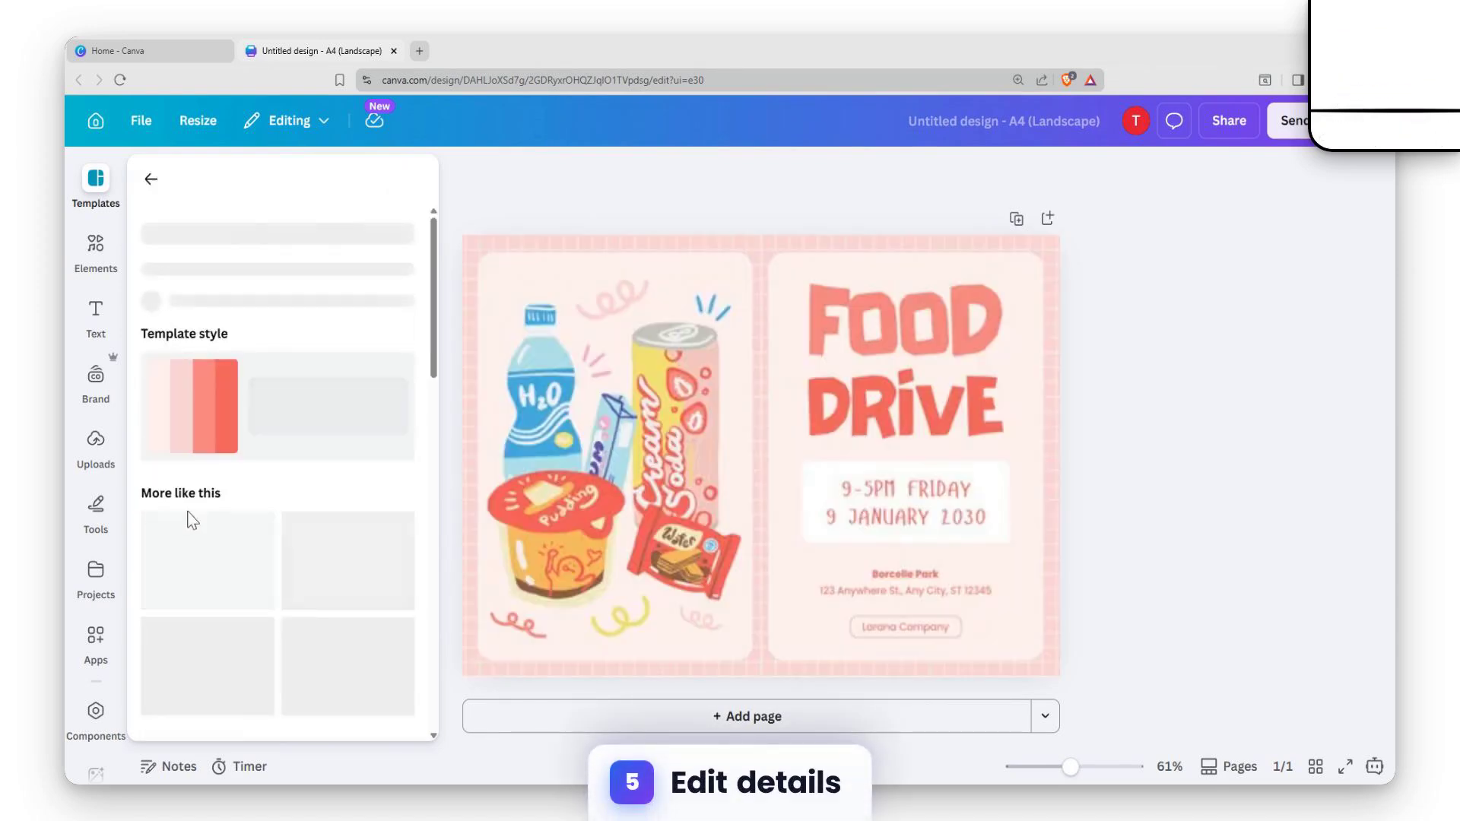
click(924, 371)
click(871, 496)
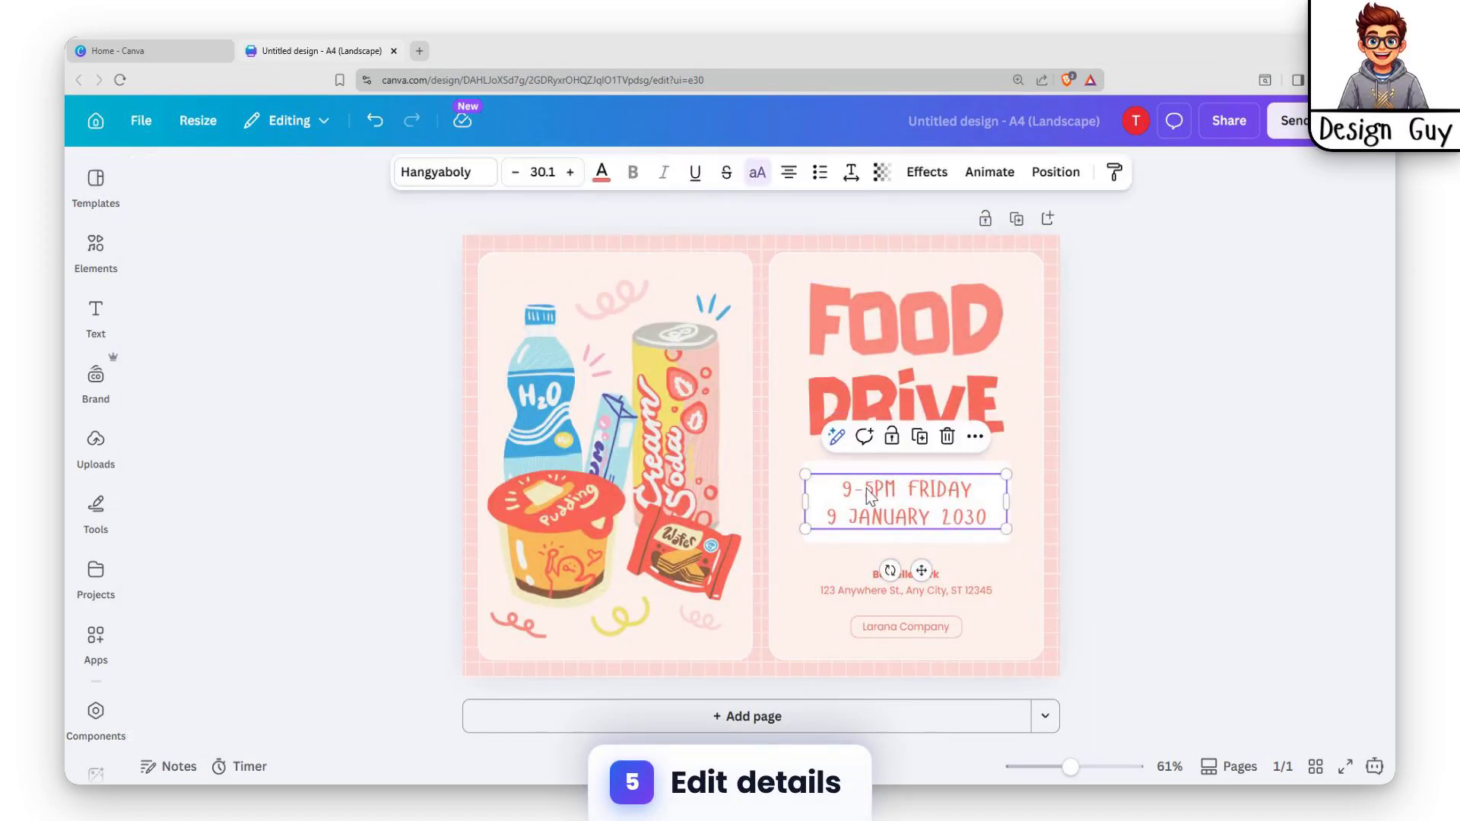
double_click(849, 498)
click(888, 486)
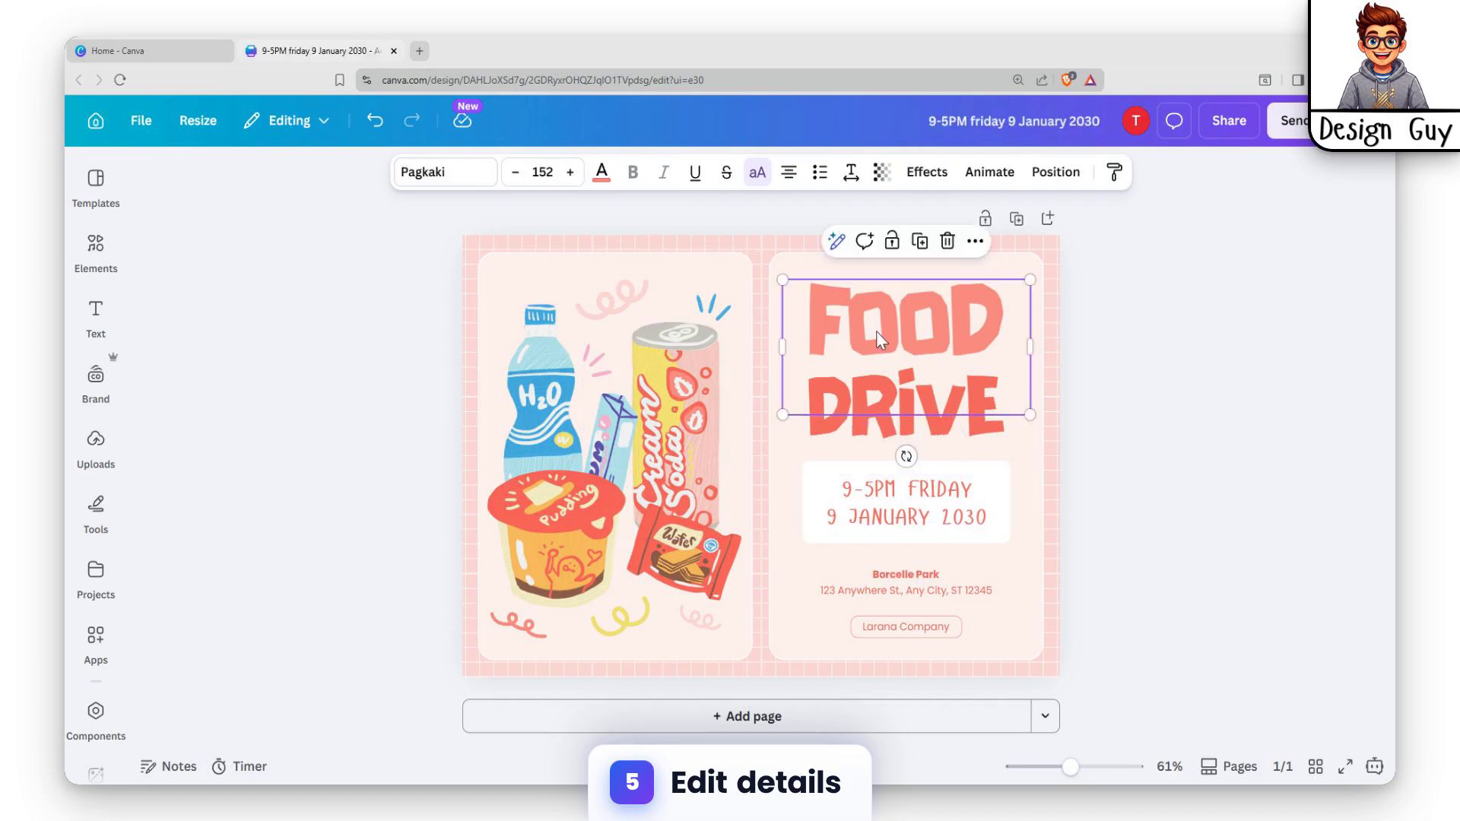
click(592, 394)
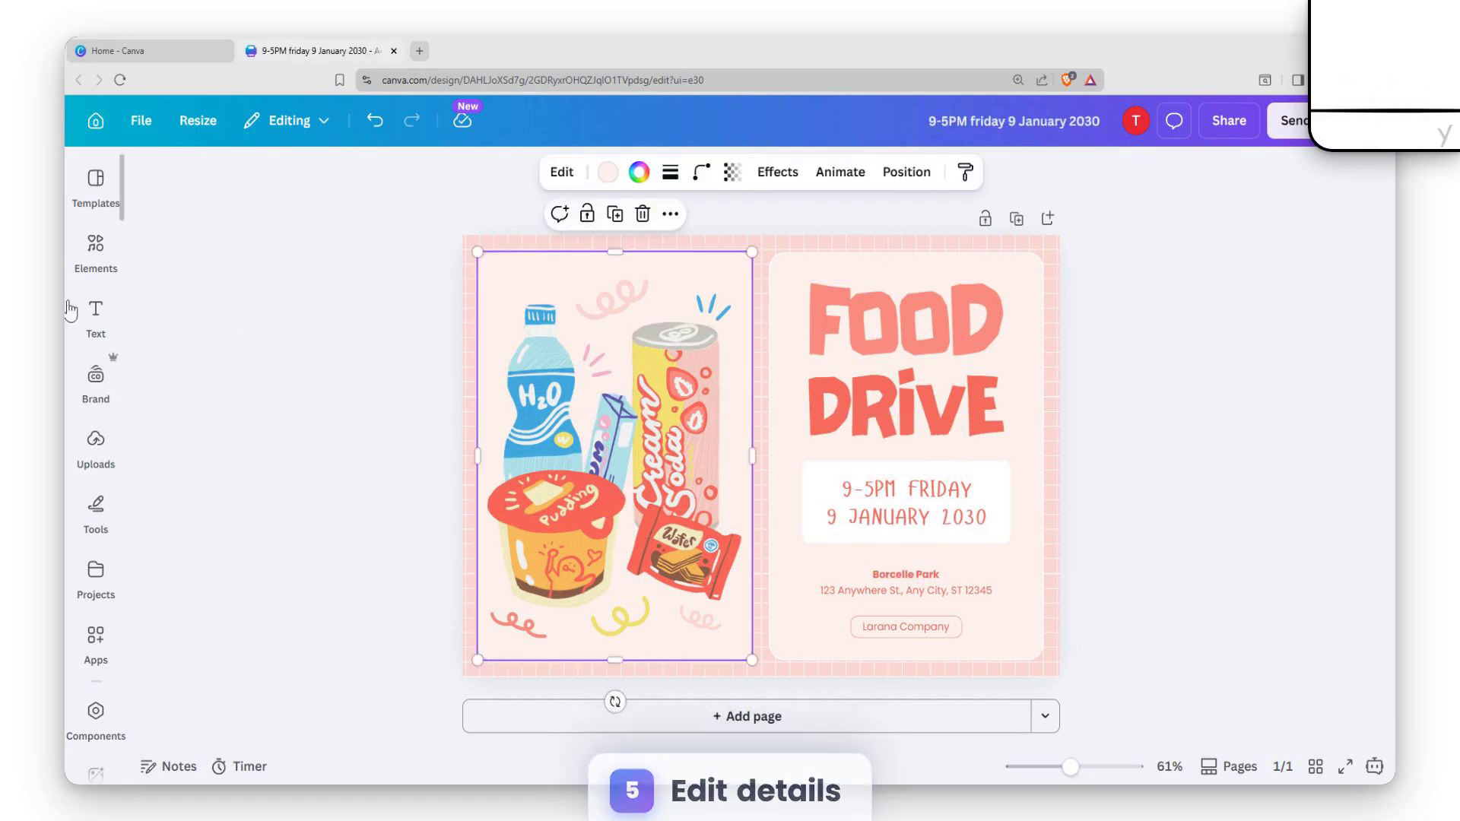
Browse the full set of magic recommendations among the graphics in the elements library.
click(95, 244)
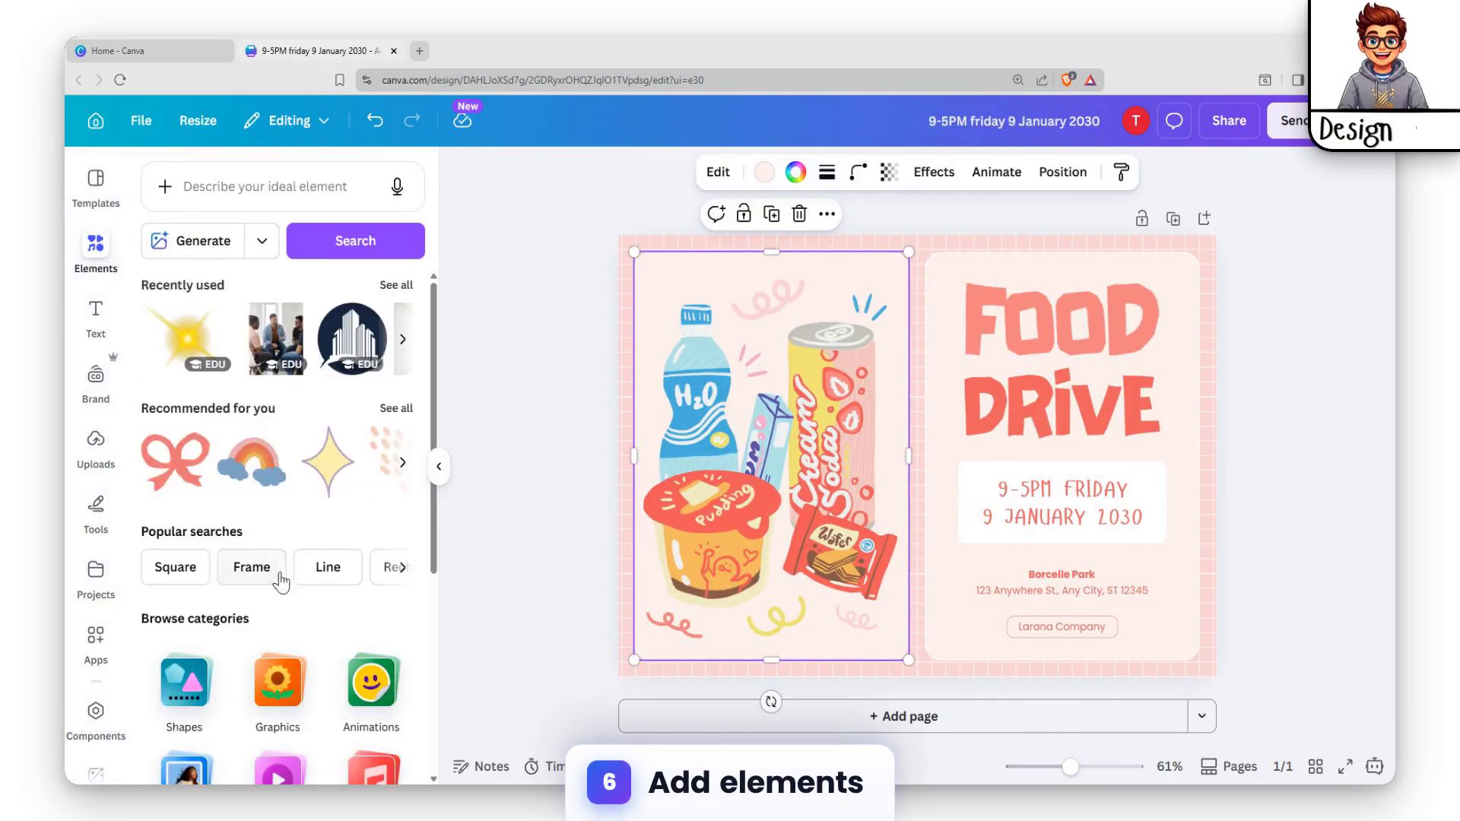
scroll(282, 578, down, 2)
click(271, 502)
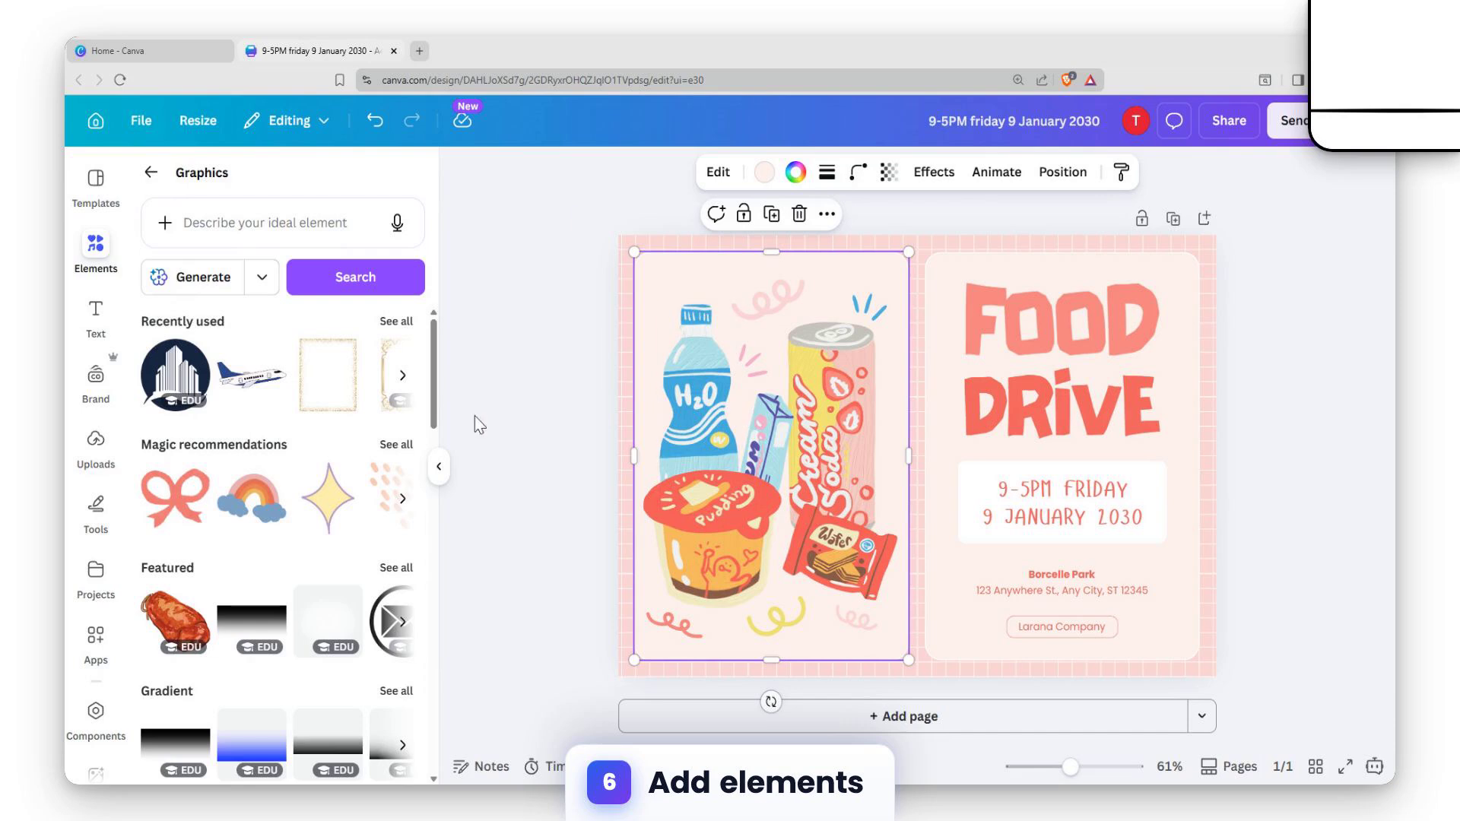
click(405, 455)
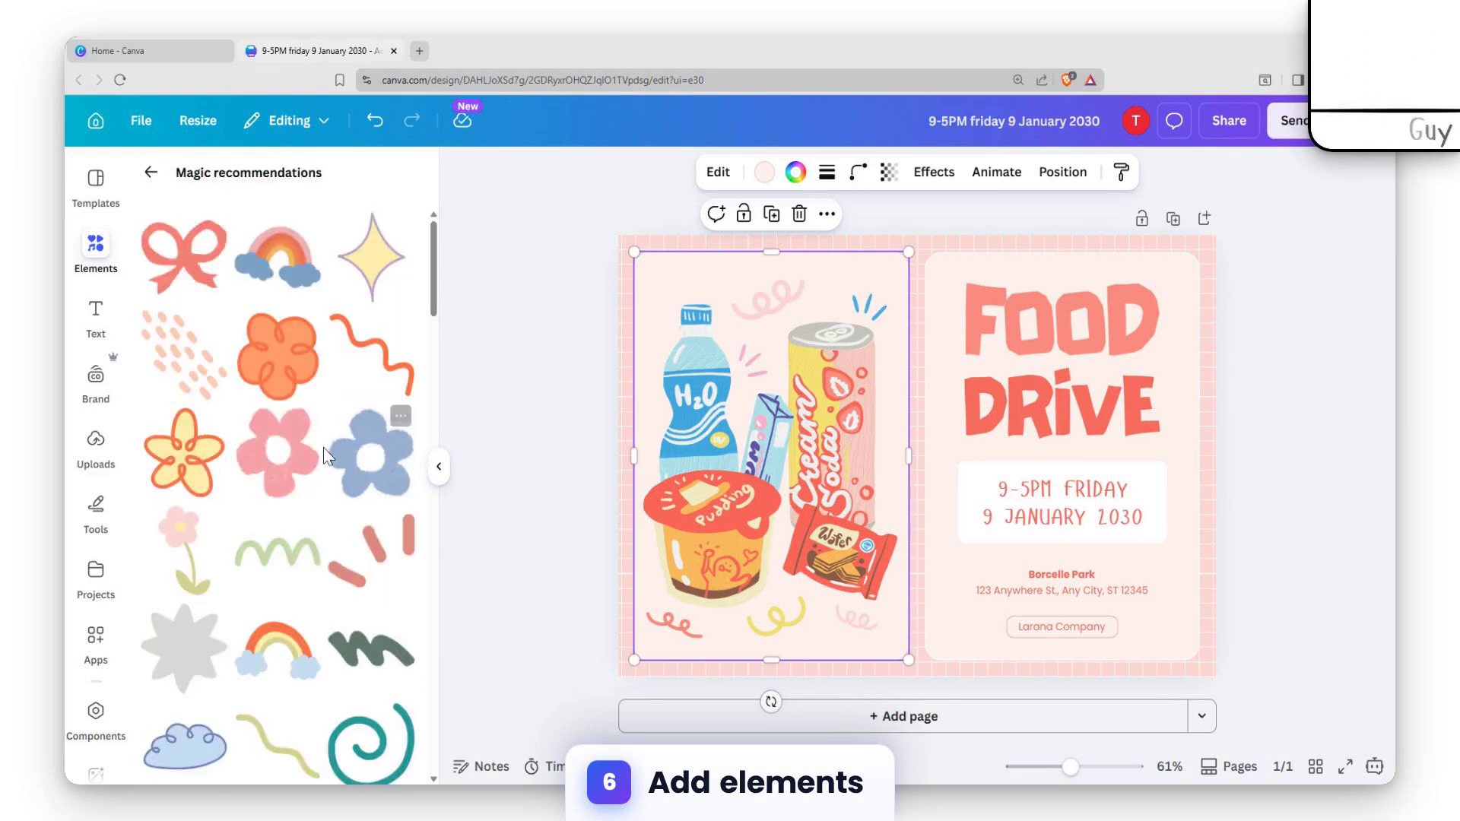
scroll(323, 448, down, 5)
scroll(319, 418, up, 4)
scroll(217, 371, down, 18)
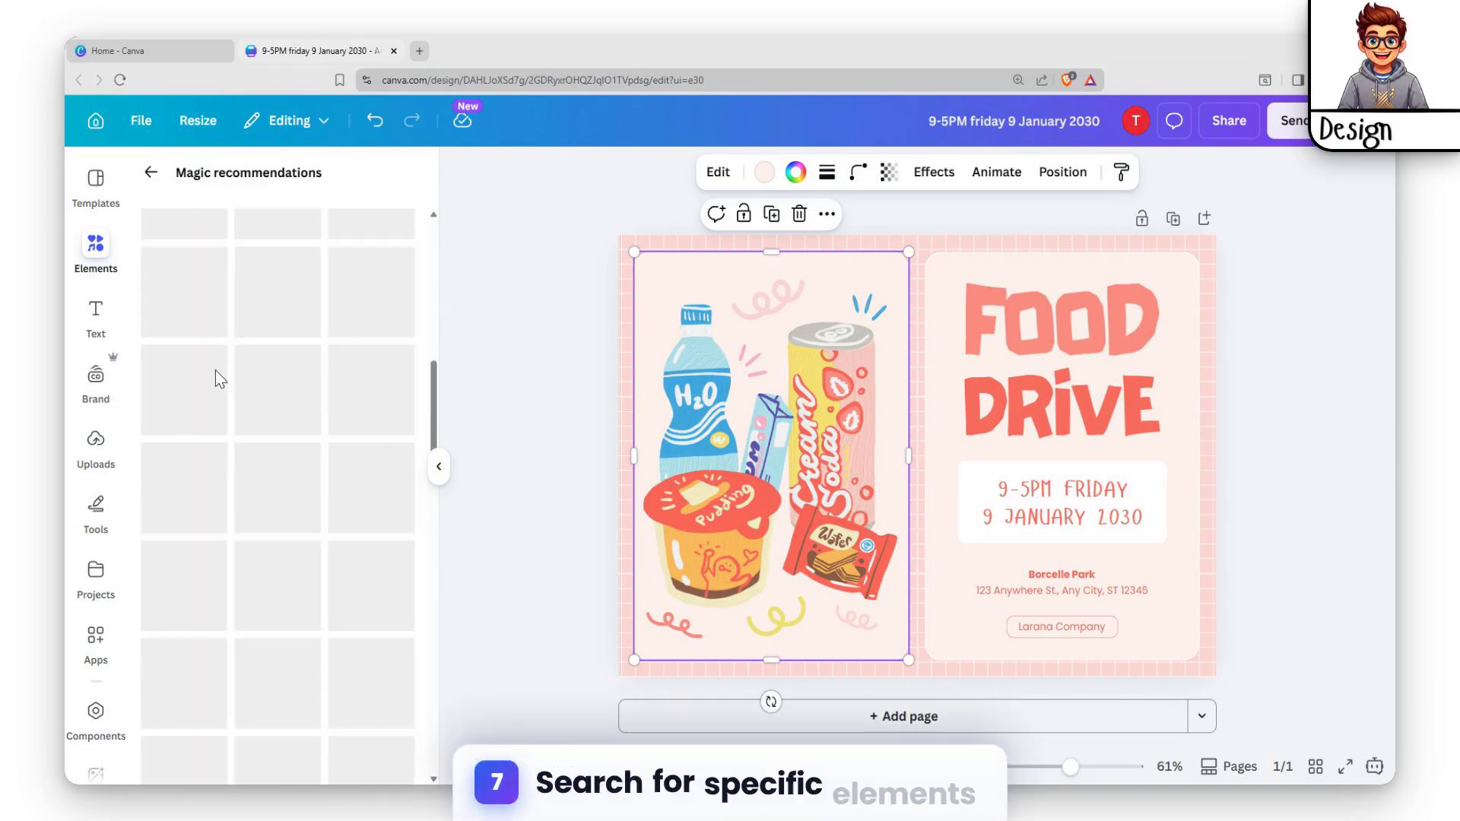
Search the graphics for "food" and look through the matching illustrations.
click(150, 172)
click(275, 223)
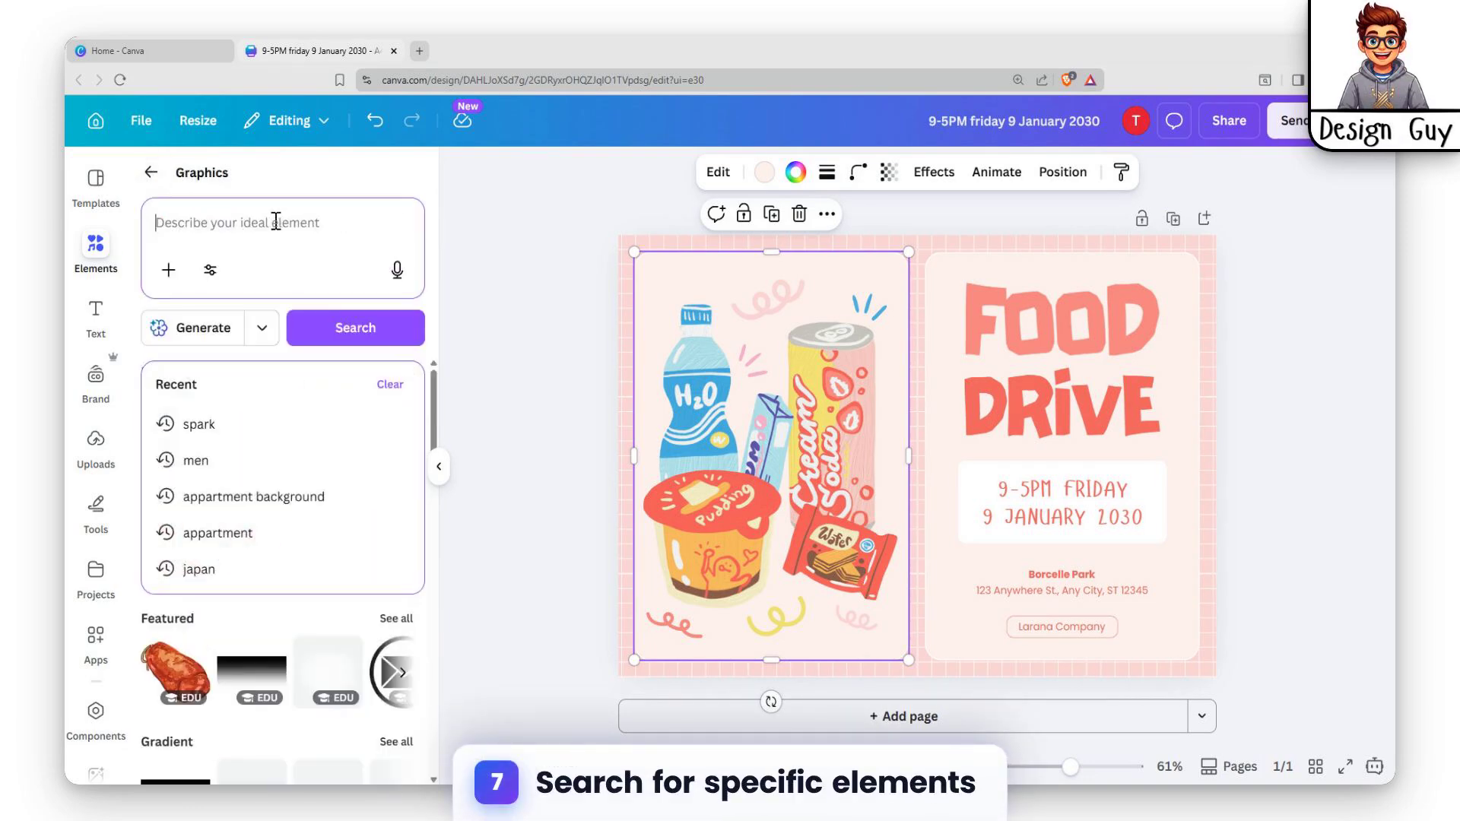
text(food)
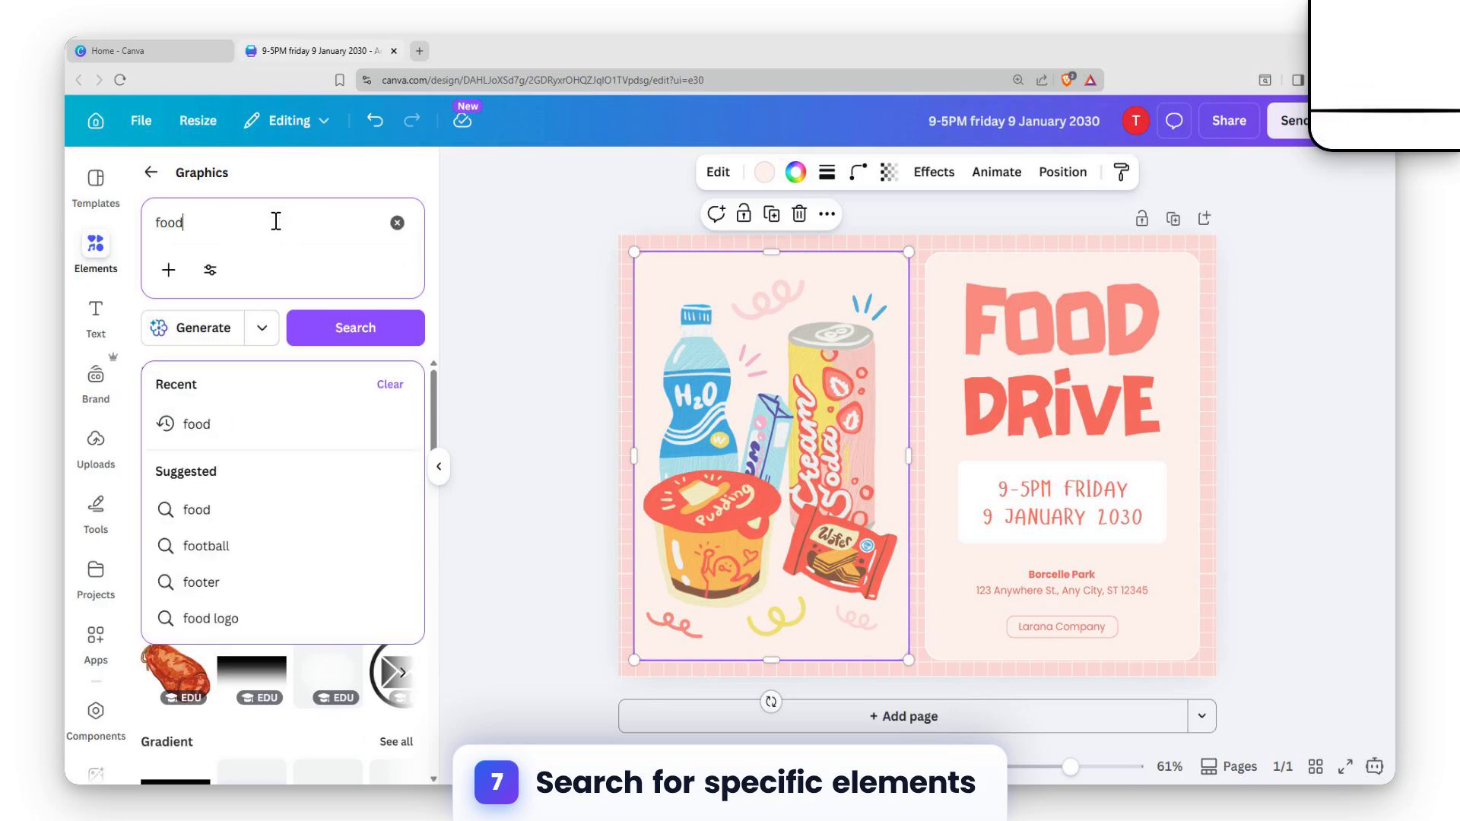
key(Return)
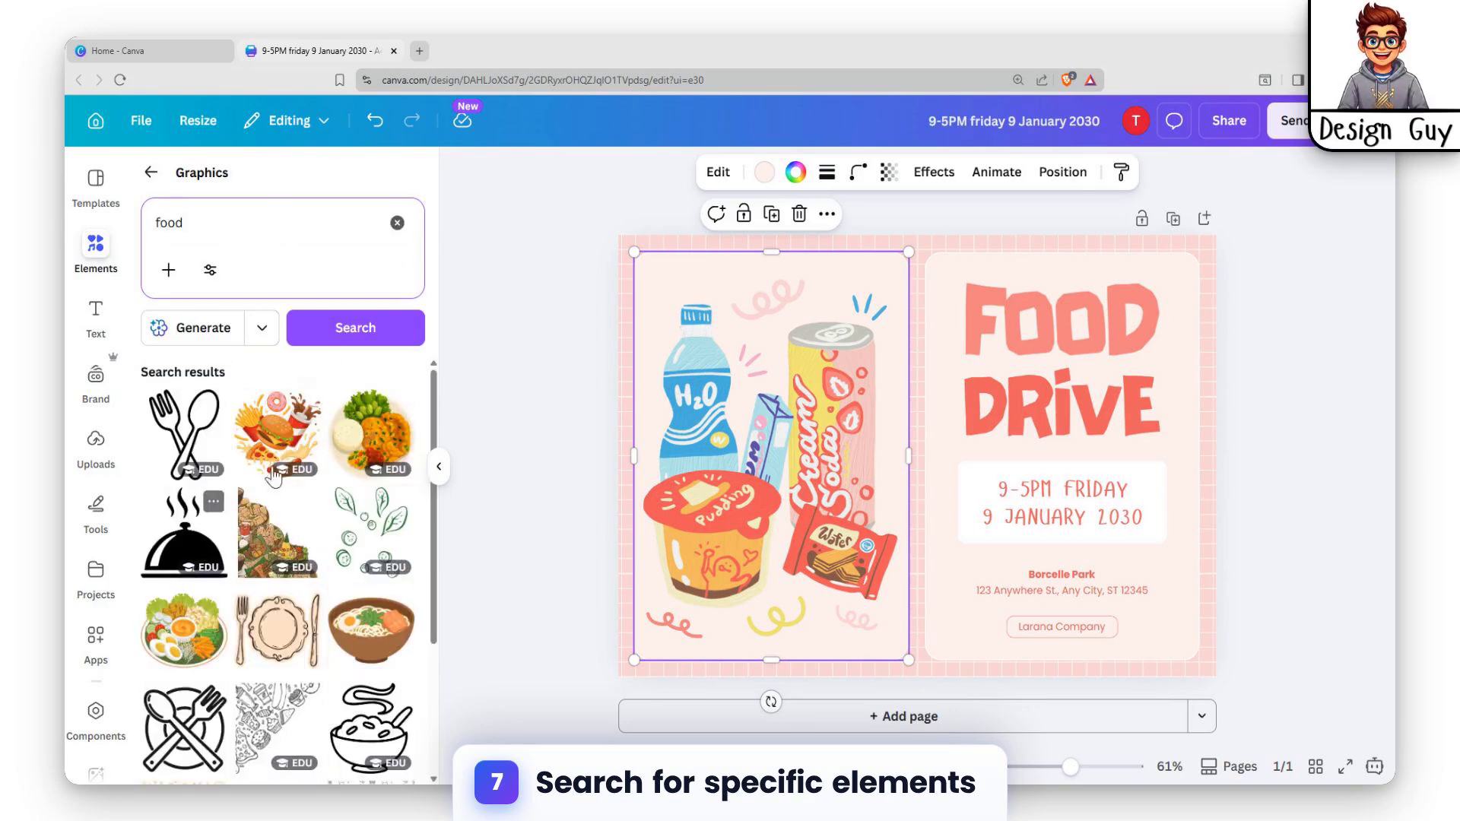
scroll(321, 581, down, 3)
scroll(174, 430, down, 3)
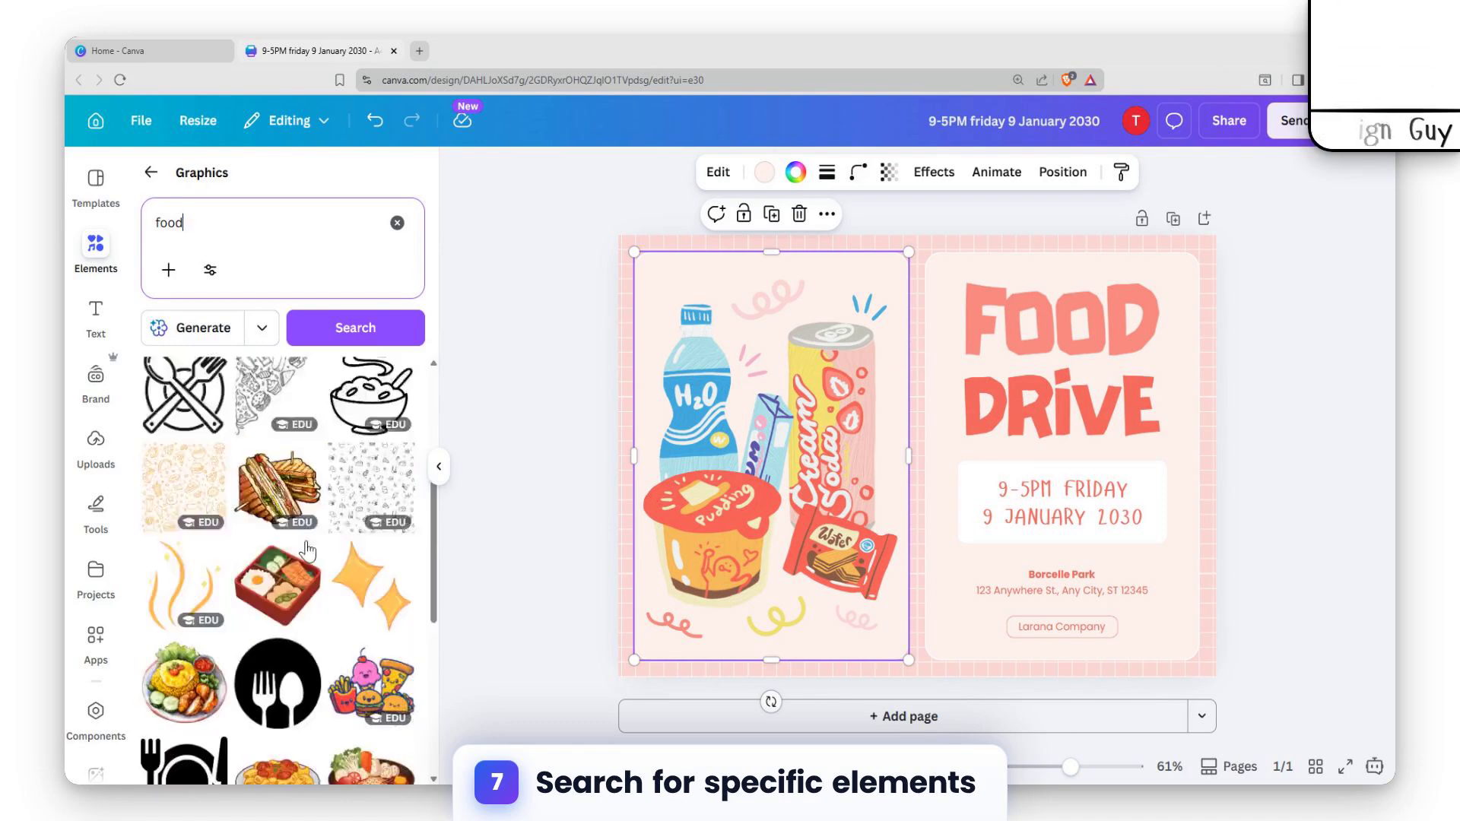
scroll(342, 471, down, 3)
scroll(342, 471, up, 3)
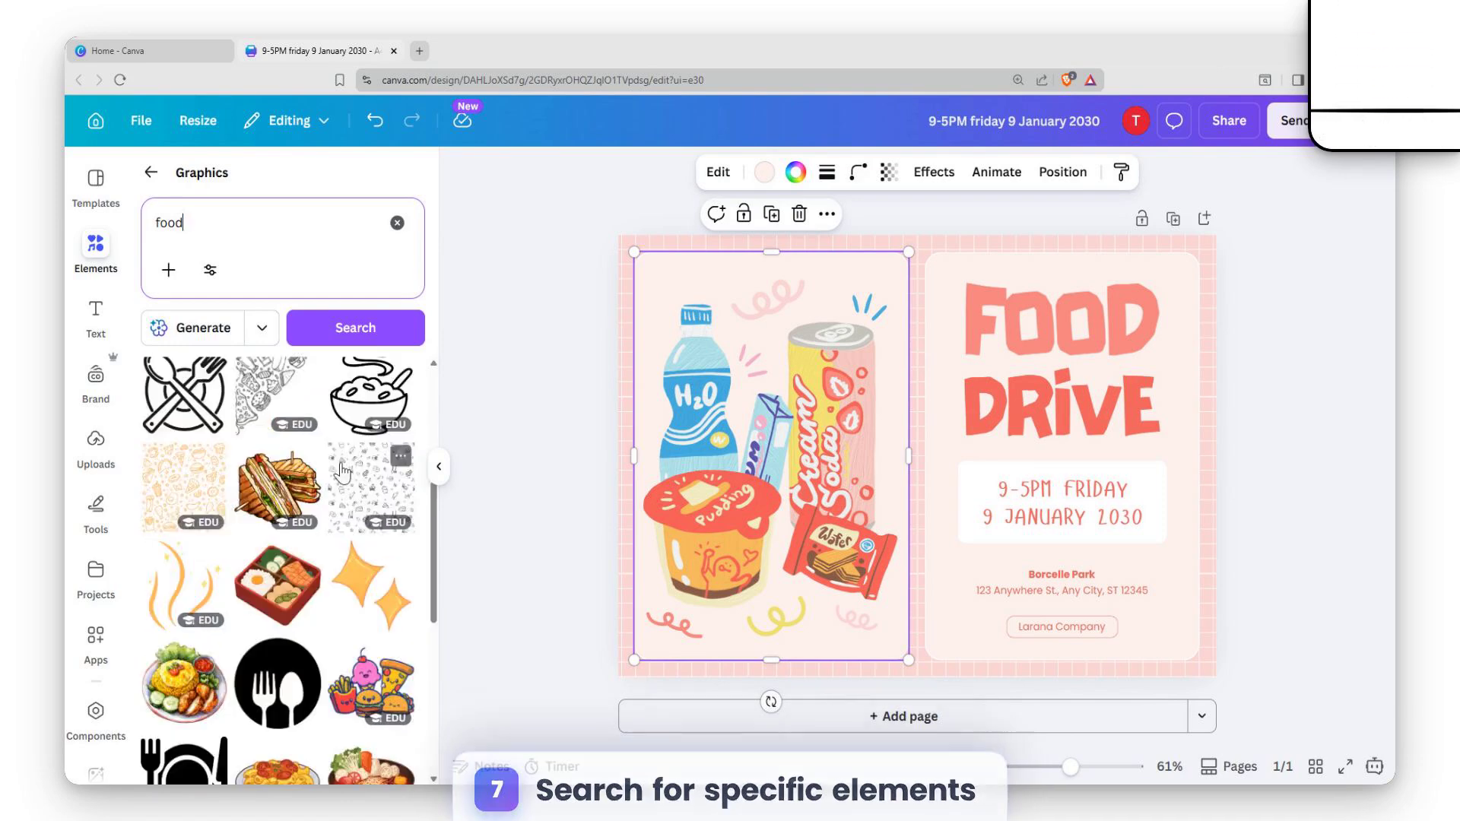
Delete all the drink, snack and squiggle illustrations from the flyer's left card, leaving the card itself in place.
click(729, 375)
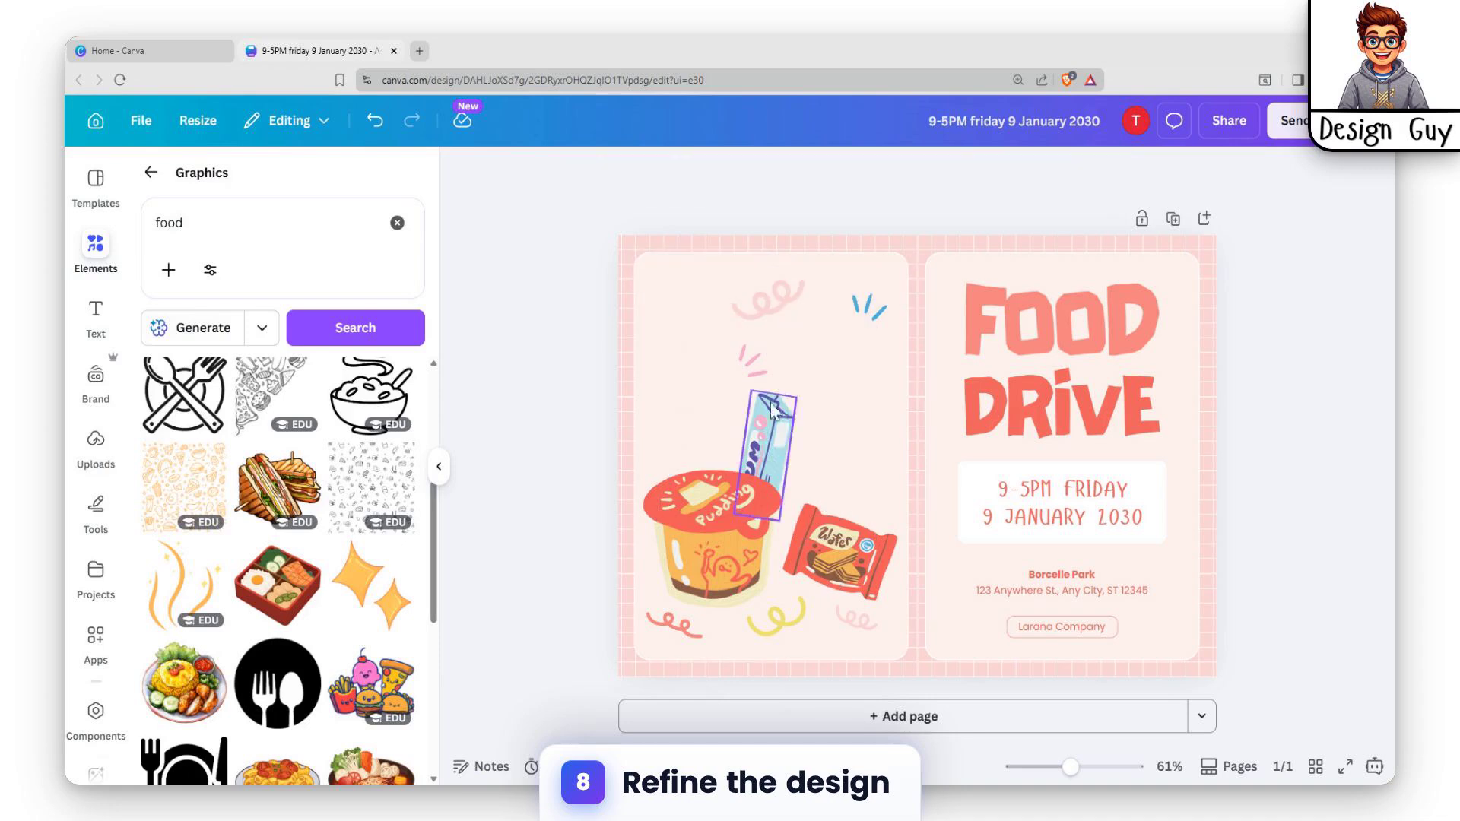
click(771, 406)
key(Delete)
click(755, 362)
key(Delete)
click(785, 296)
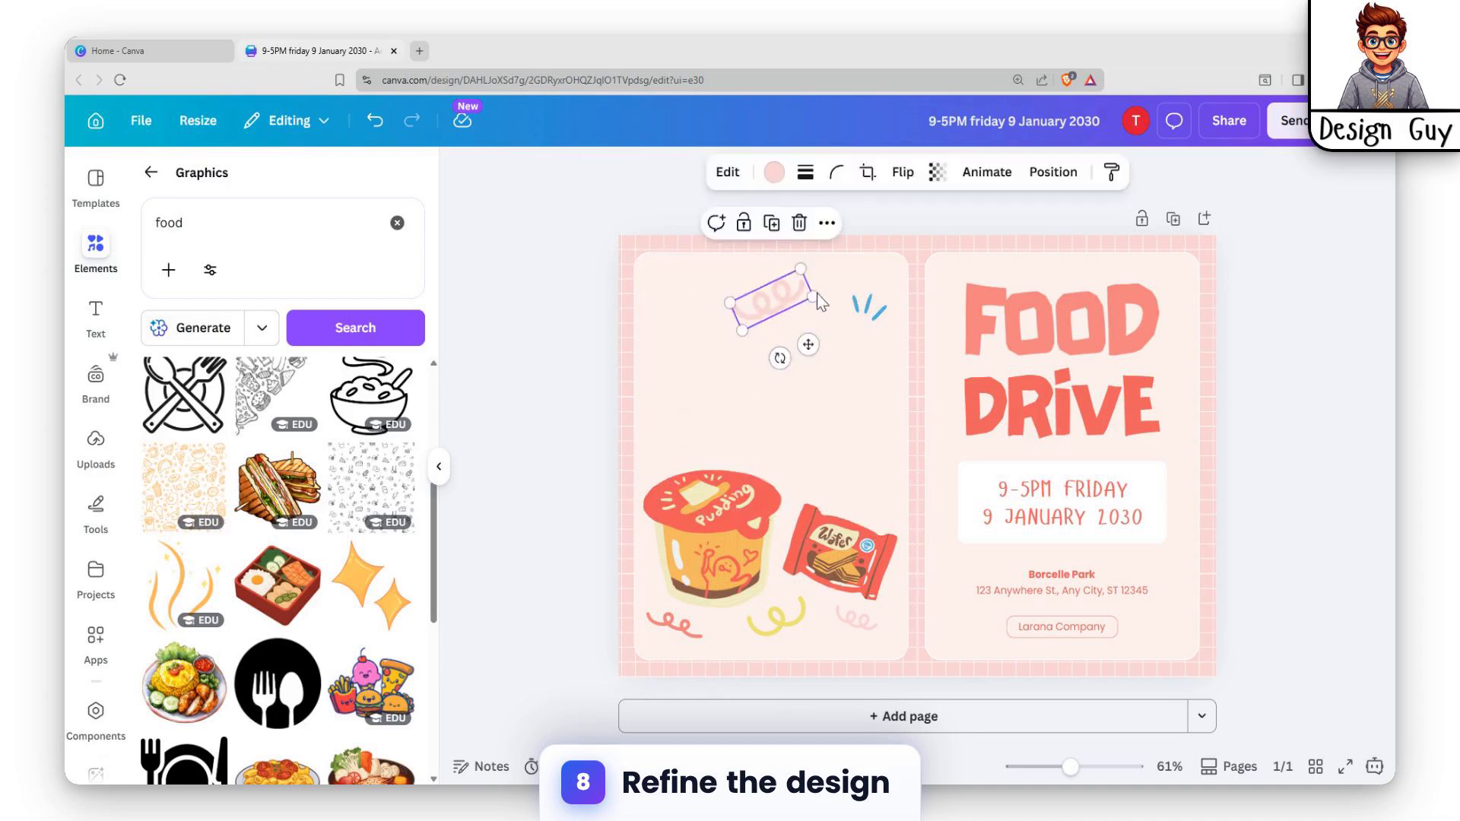
key(Delete)
click(869, 308)
key(Delete)
click(760, 540)
key(Delete)
click(855, 617)
key(Delete)
click(776, 615)
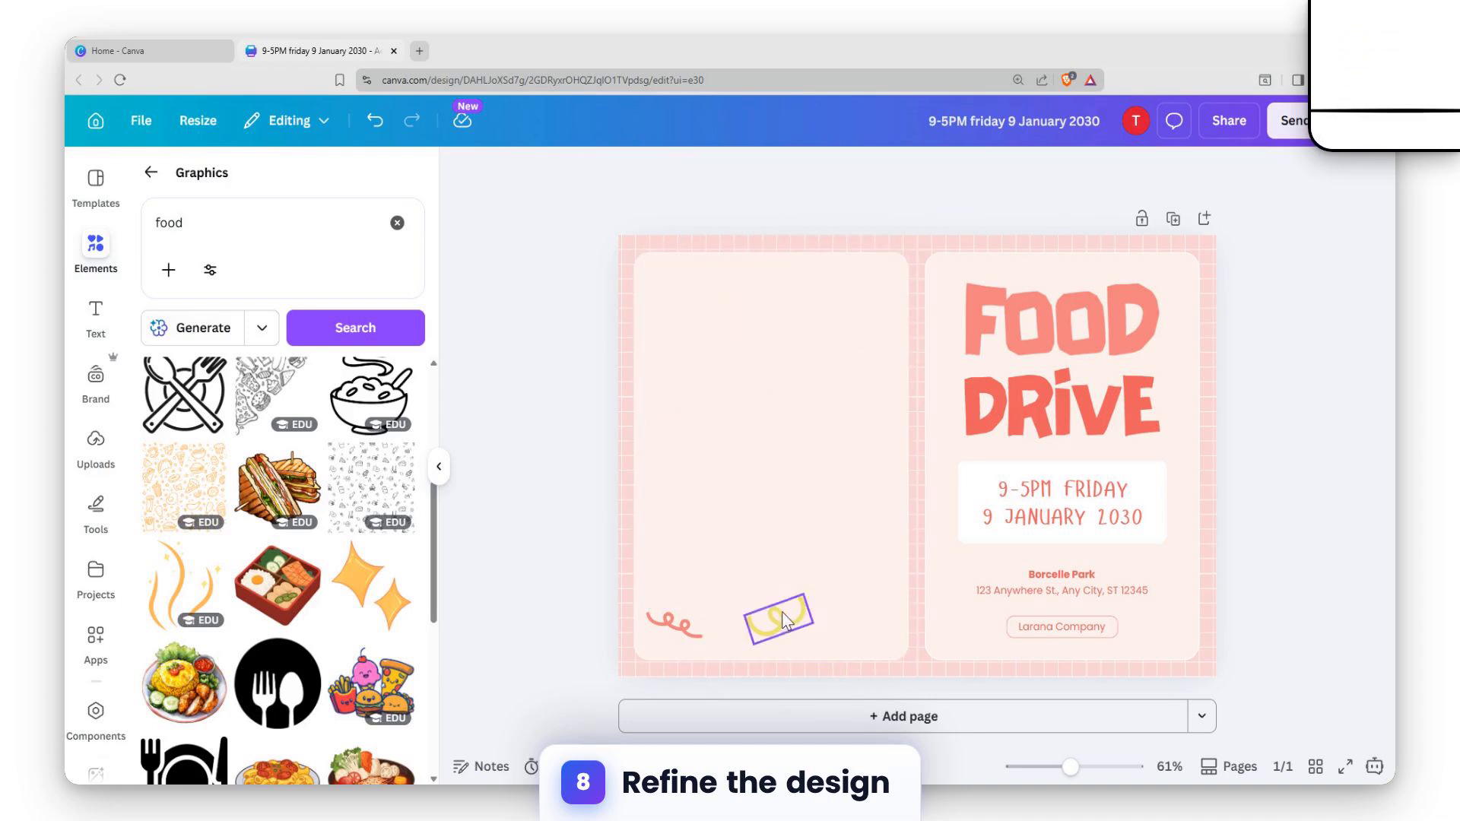
key(Delete)
click(675, 624)
key(Delete)
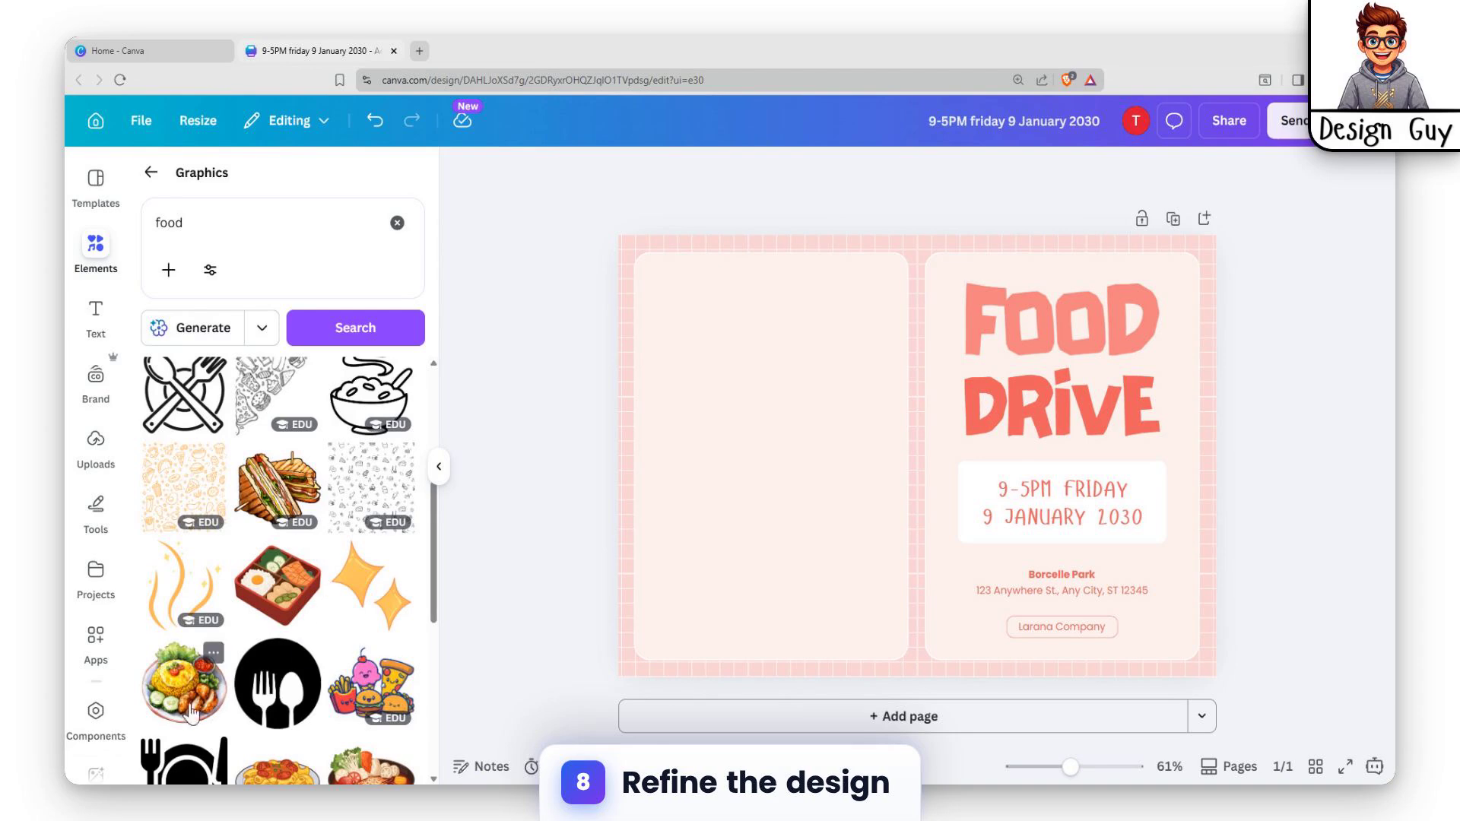
Add the rice and chicken plate graphic, shrink it to about half size and place it in the left card's upper-left area.
click(161, 707)
drag(806, 532, 659, 482)
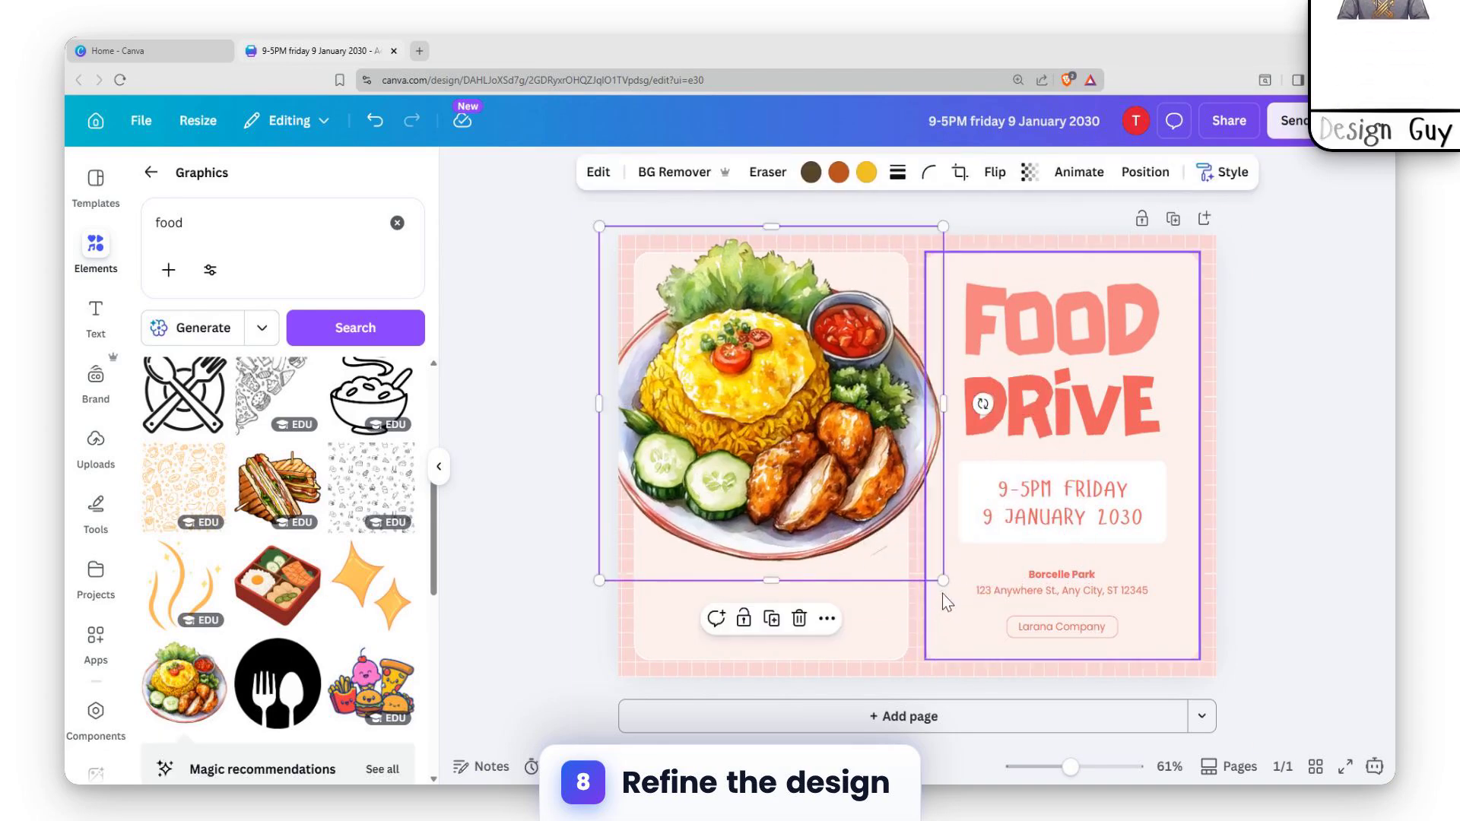
drag(943, 589, 719, 456)
drag(668, 380, 702, 412)
Add the red bento box graphic, scale it down and place it below the rice plate on the left card.
click(278, 584)
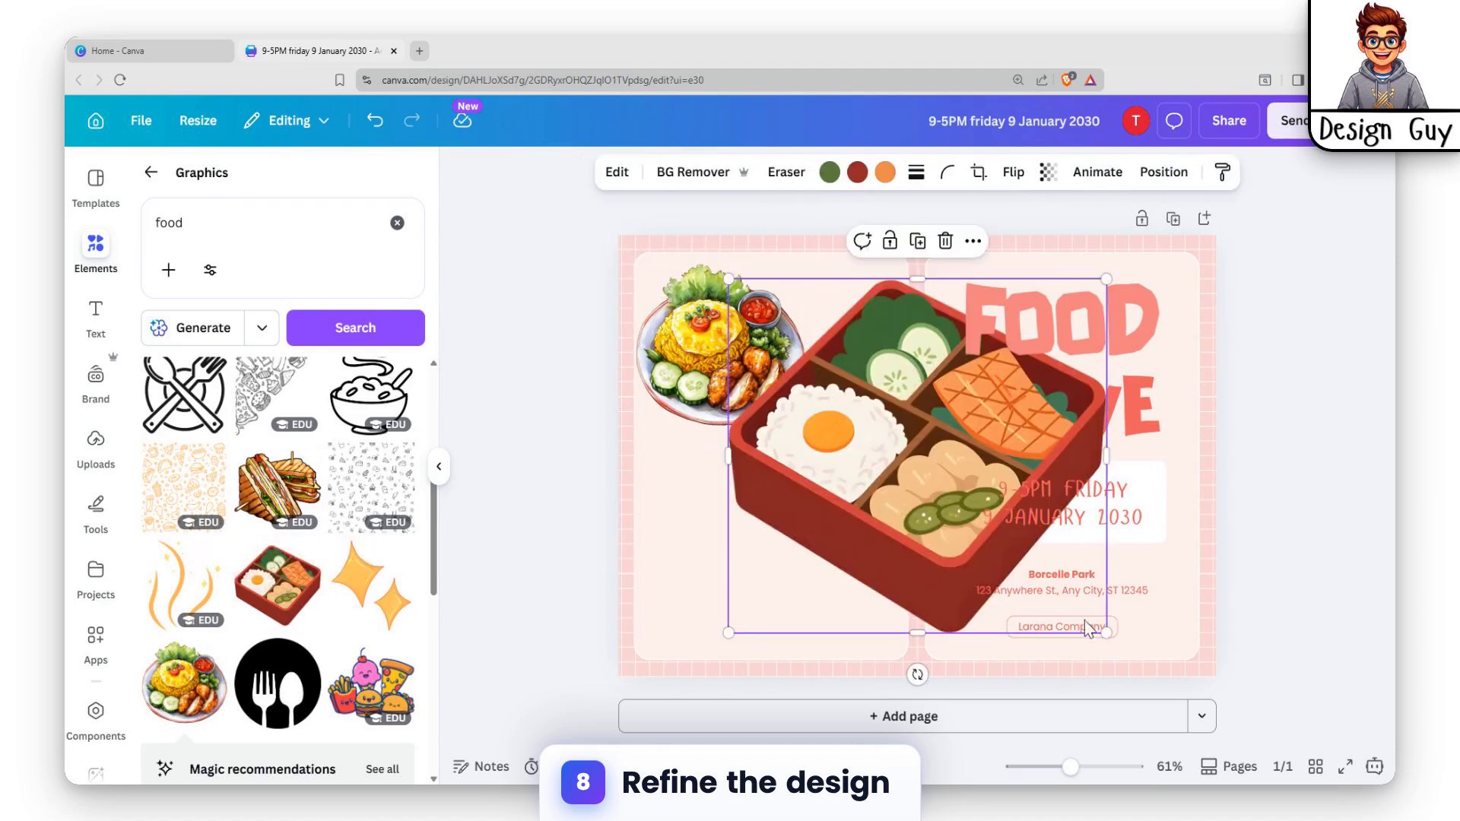
drag(1106, 632, 873, 418)
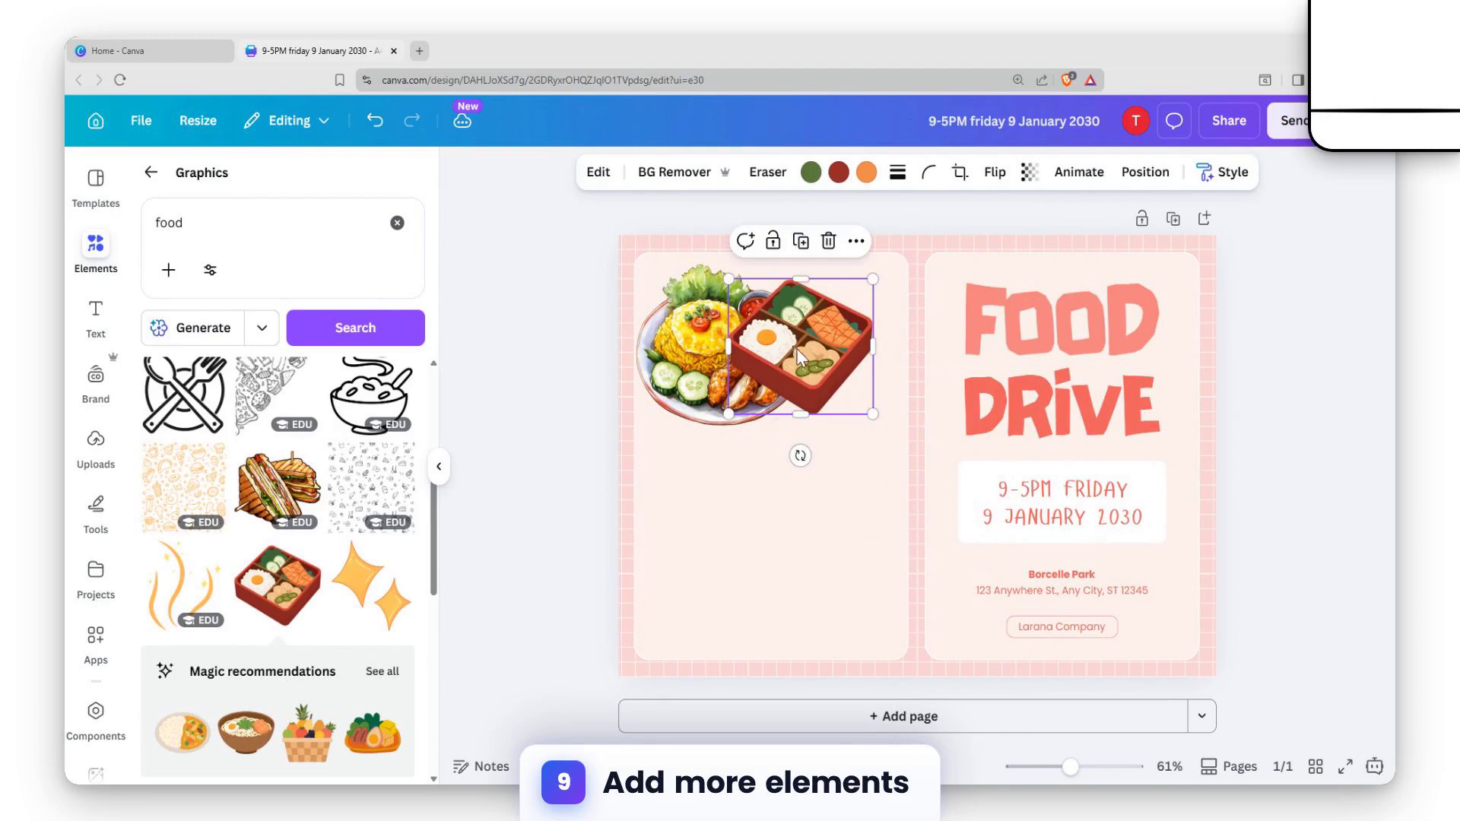
drag(785, 344, 709, 502)
click(857, 453)
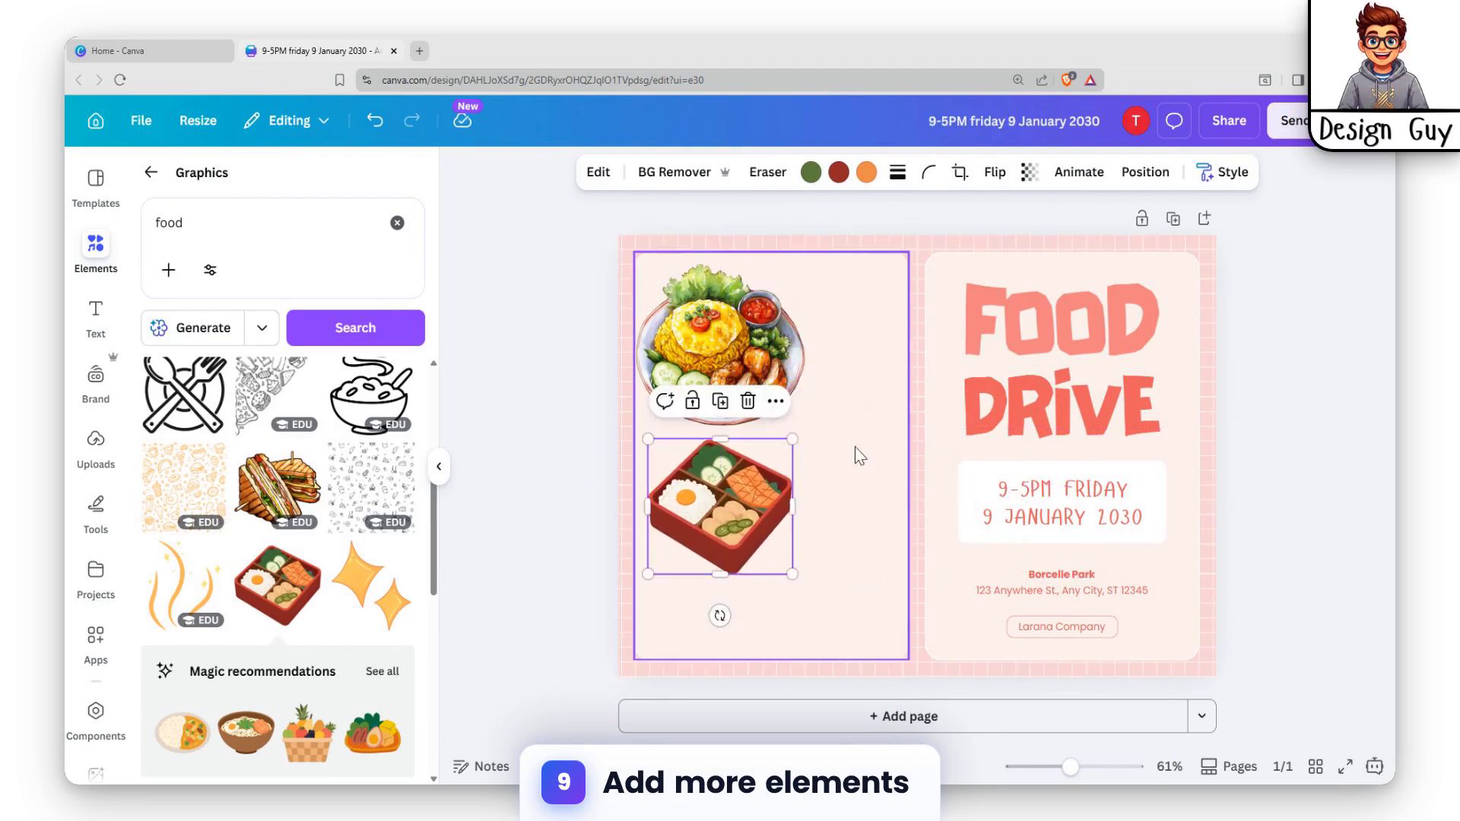
Add the black stew pot graphic, scale it to fit and place it in the left card's lower-right corner.
scroll(203, 542, down, 4)
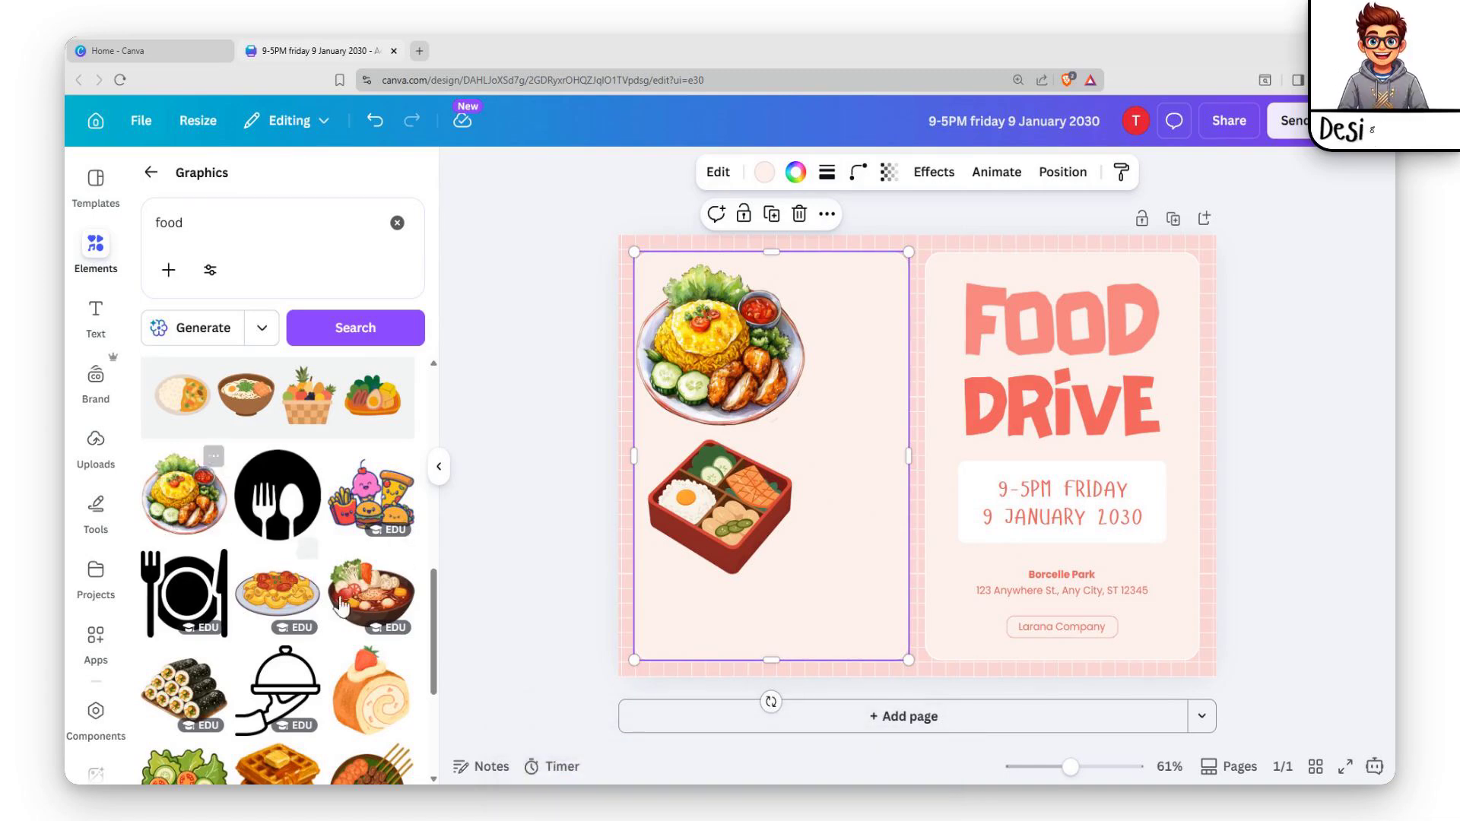
scroll(304, 601, down, 6)
click(371, 477)
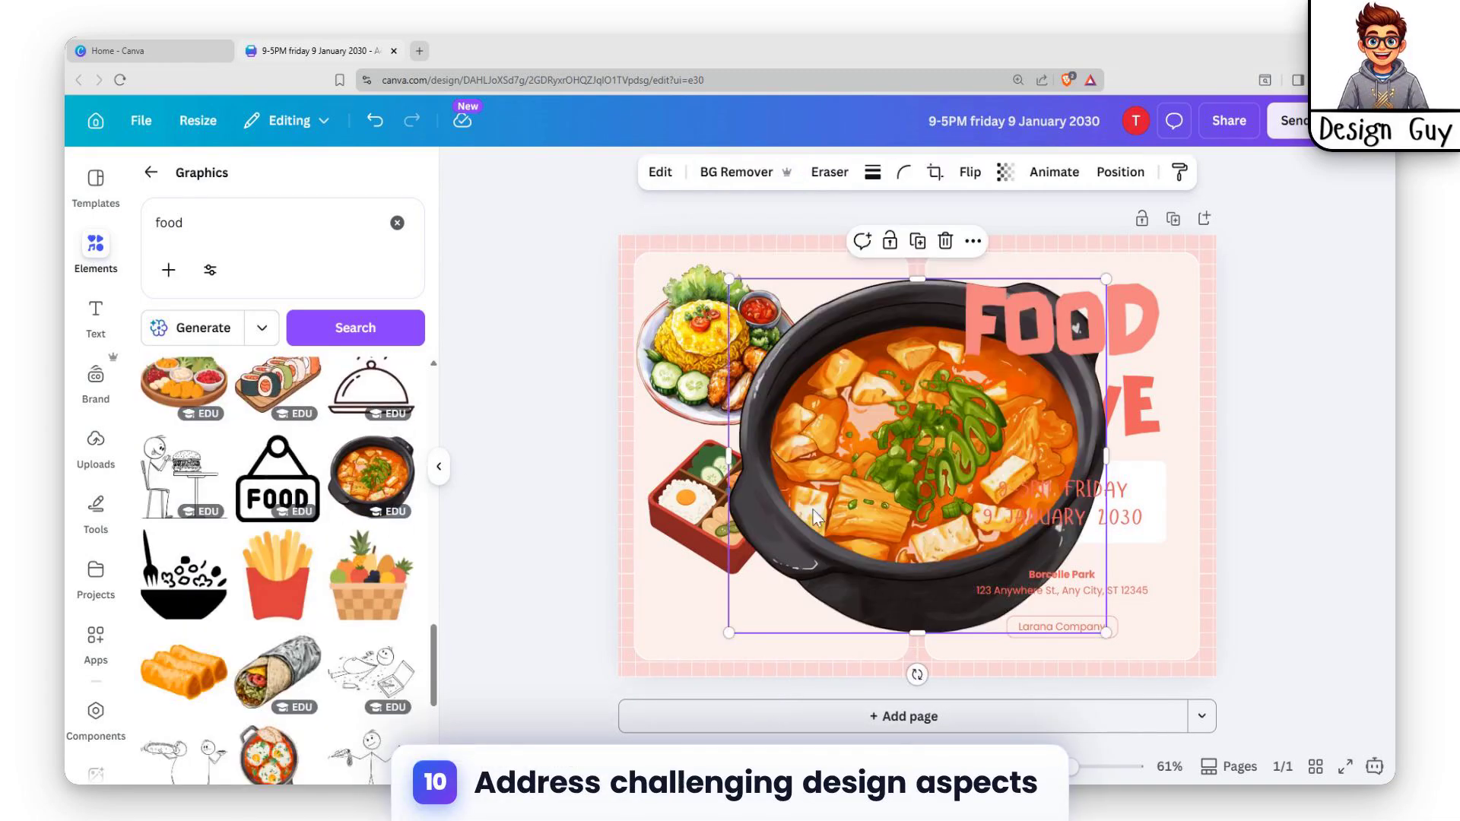
drag(1107, 631, 832, 411)
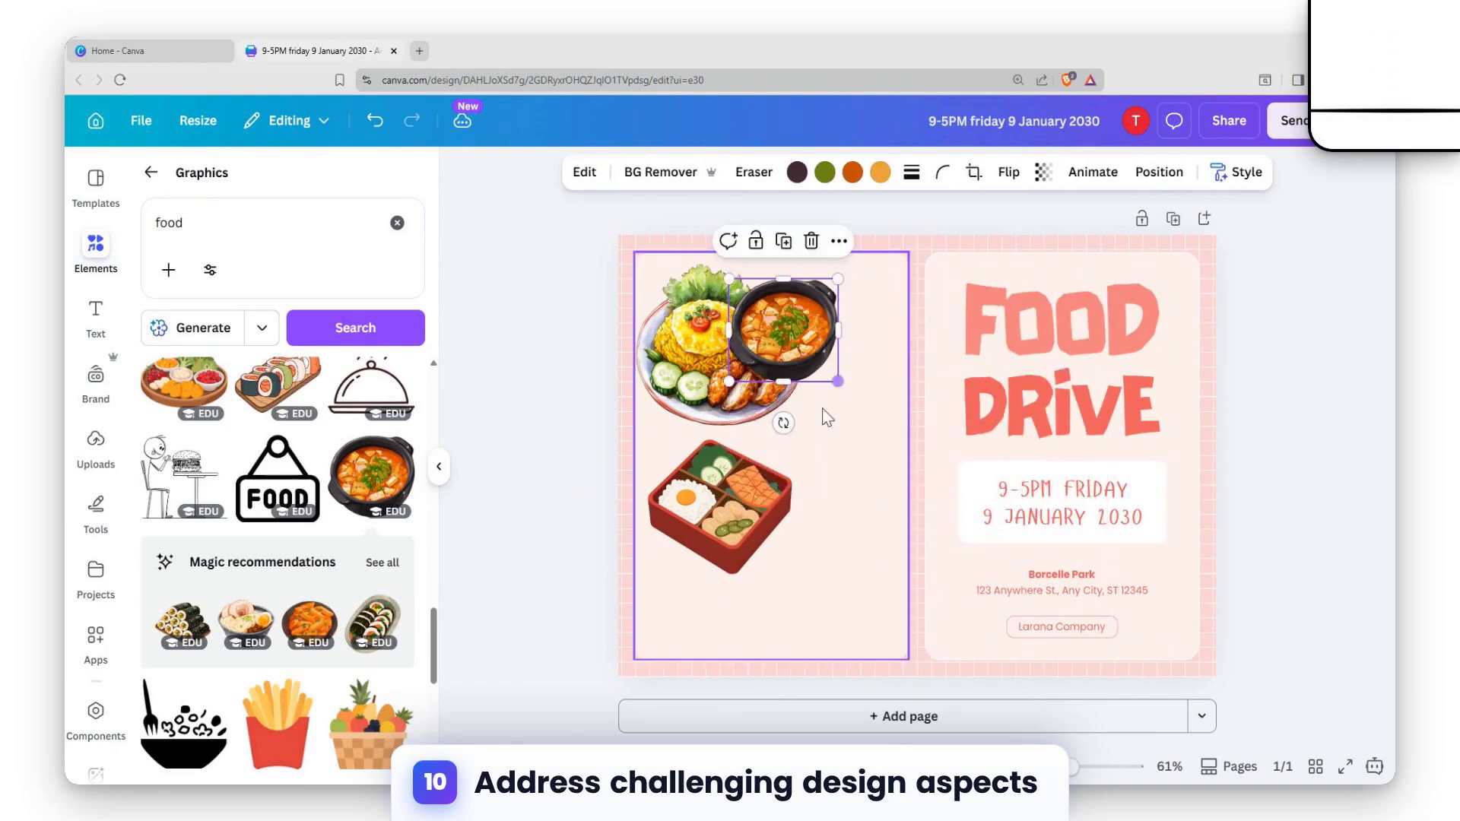
drag(800, 357, 853, 618)
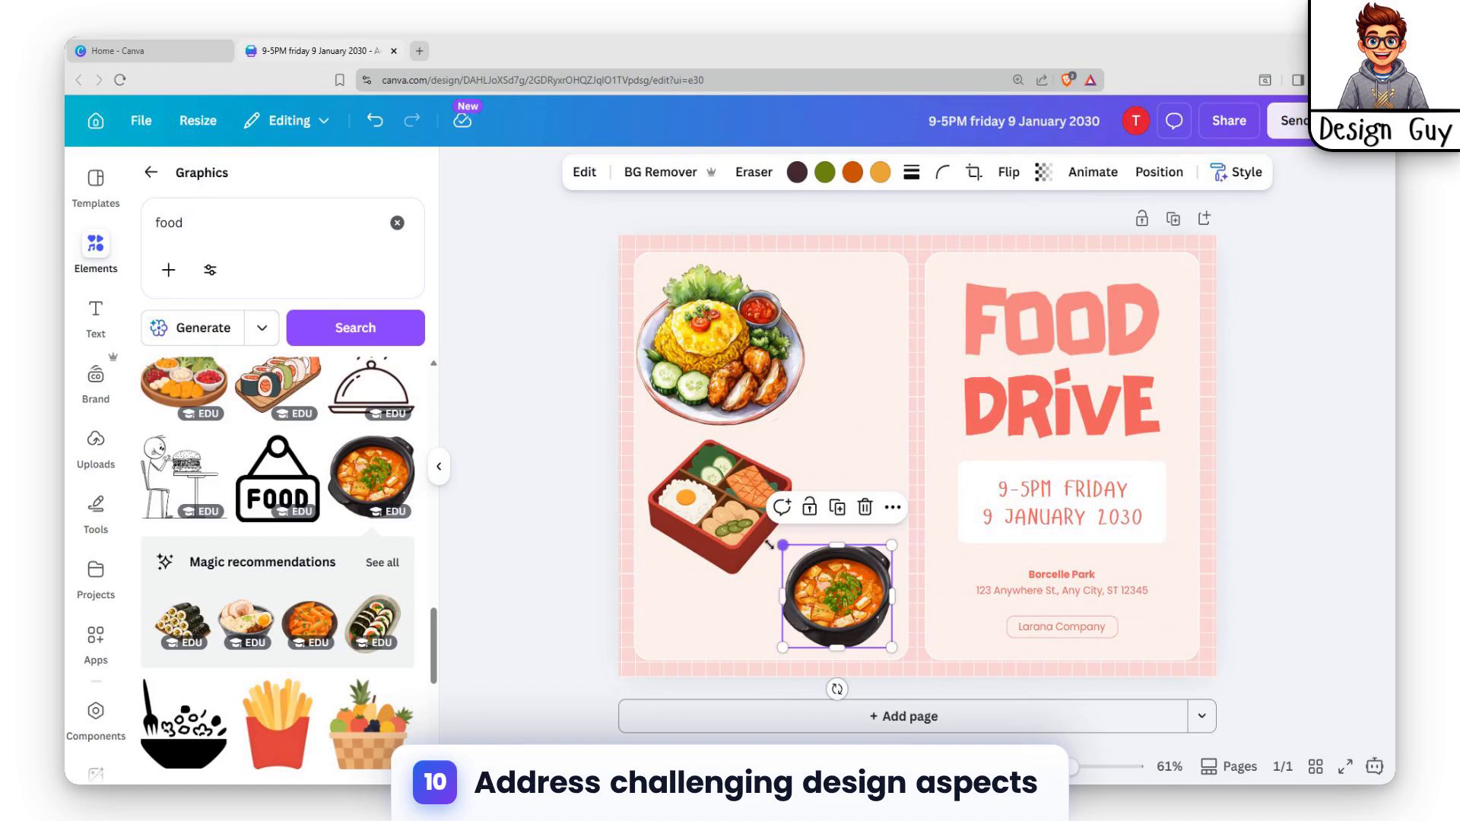
drag(784, 545, 826, 452)
Rearrange the left card's graphics, with the rice plate at the upper right and the bento box at the middle left.
click(718, 500)
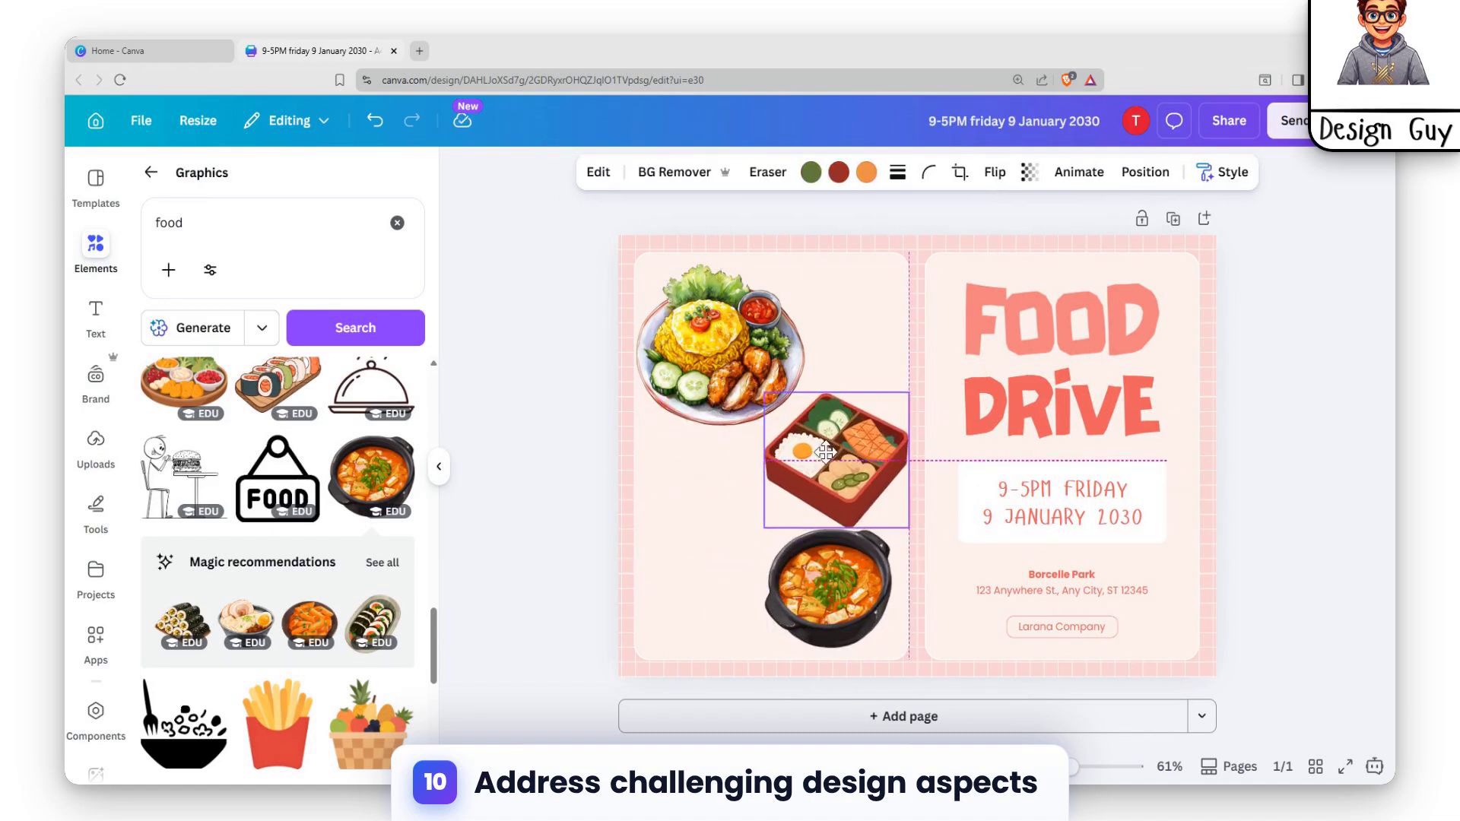
drag(719, 342, 712, 322)
drag(827, 496, 690, 512)
drag(780, 298, 892, 304)
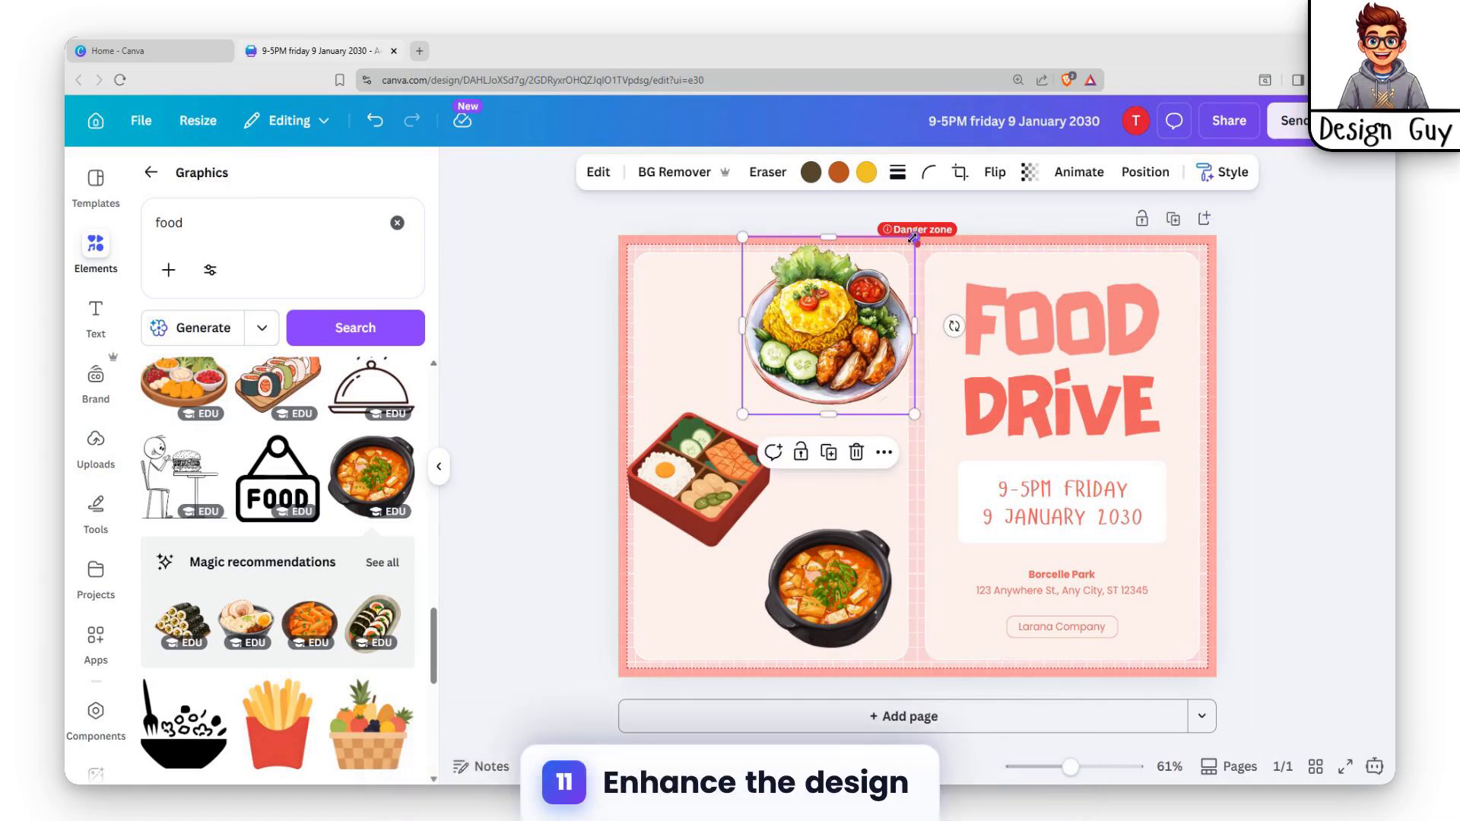
Shrink the rice plate slightly, shift the bento box up and towards the card's centre, and nudge the stew pot outwards to the left.
drag(915, 238, 900, 252)
click(677, 480)
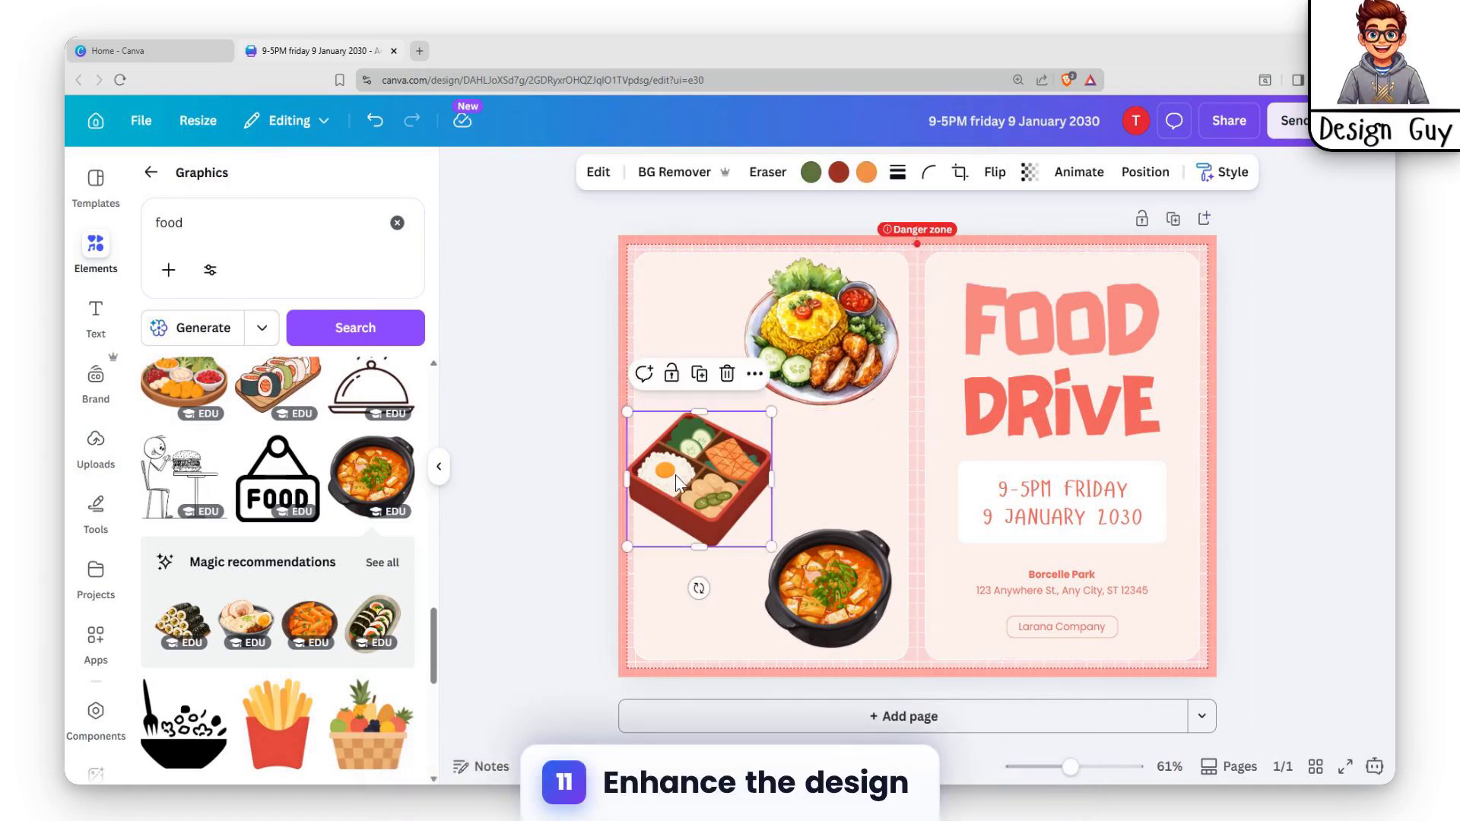
drag(677, 480, 699, 458)
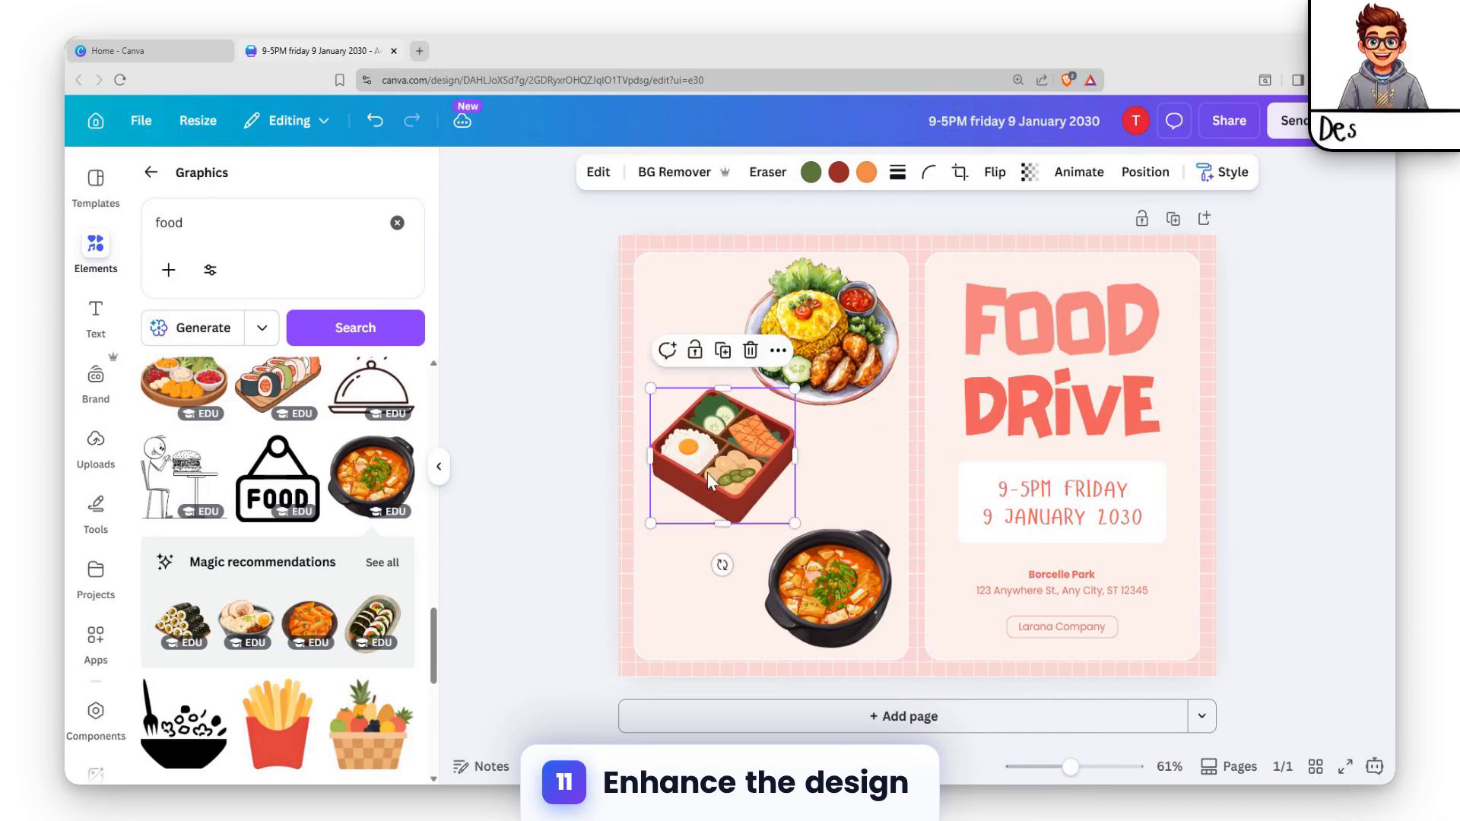
click(821, 609)
drag(821, 609, 814, 612)
click(887, 447)
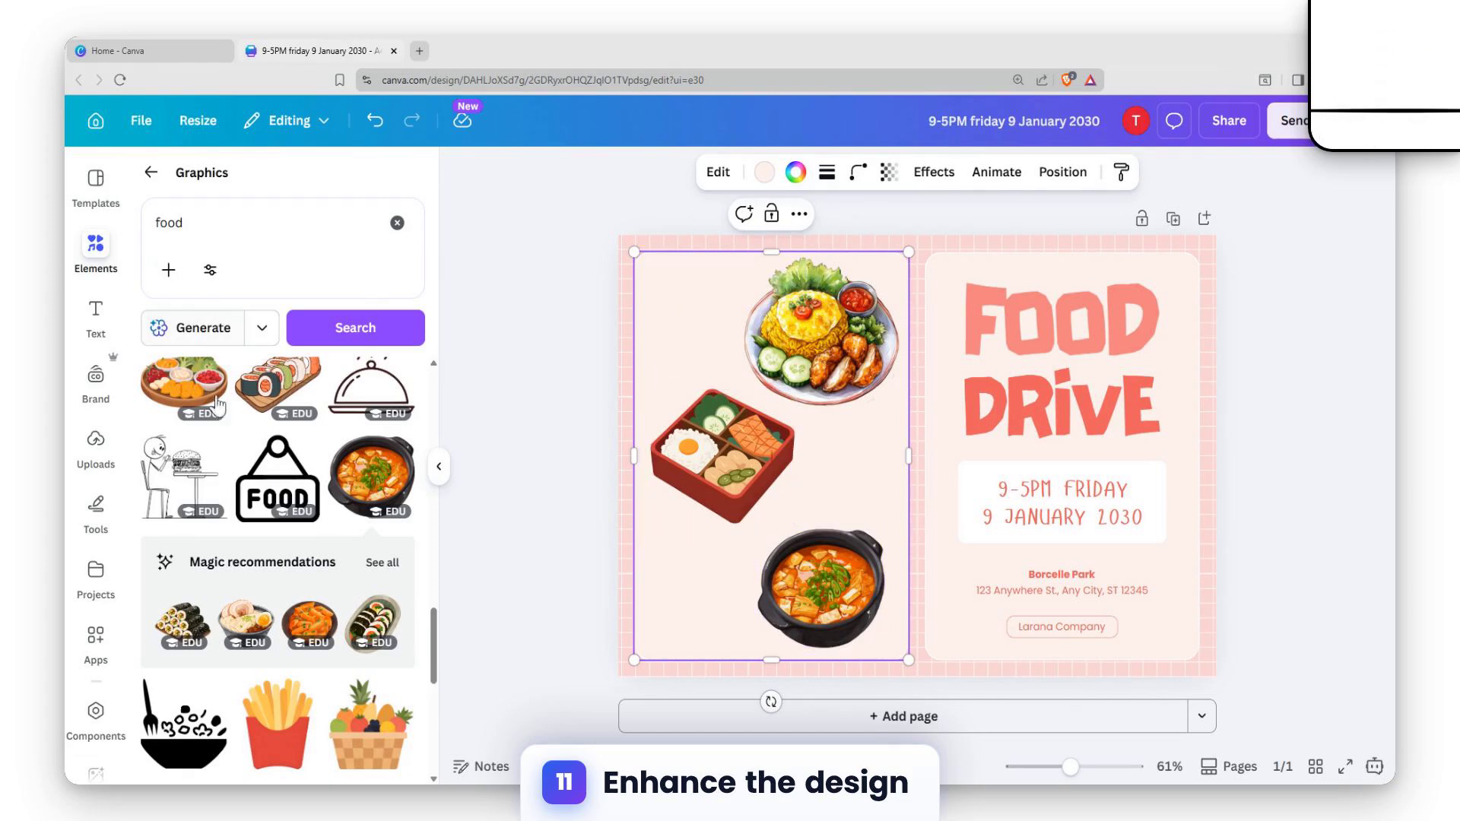
Replace the old element search with "food design" and limit the results to graphics.
click(397, 223)
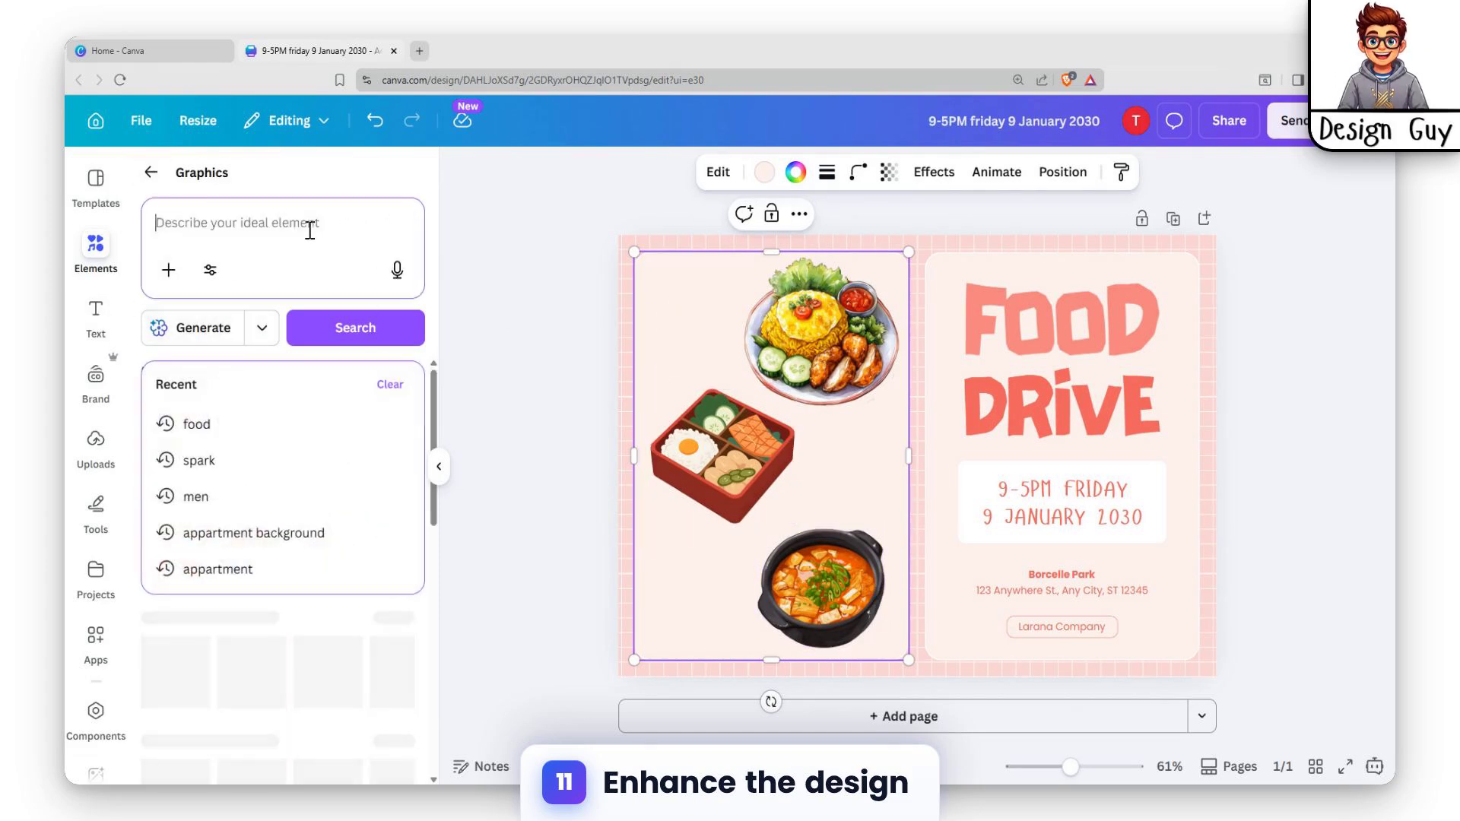
click(120, 247)
click(152, 181)
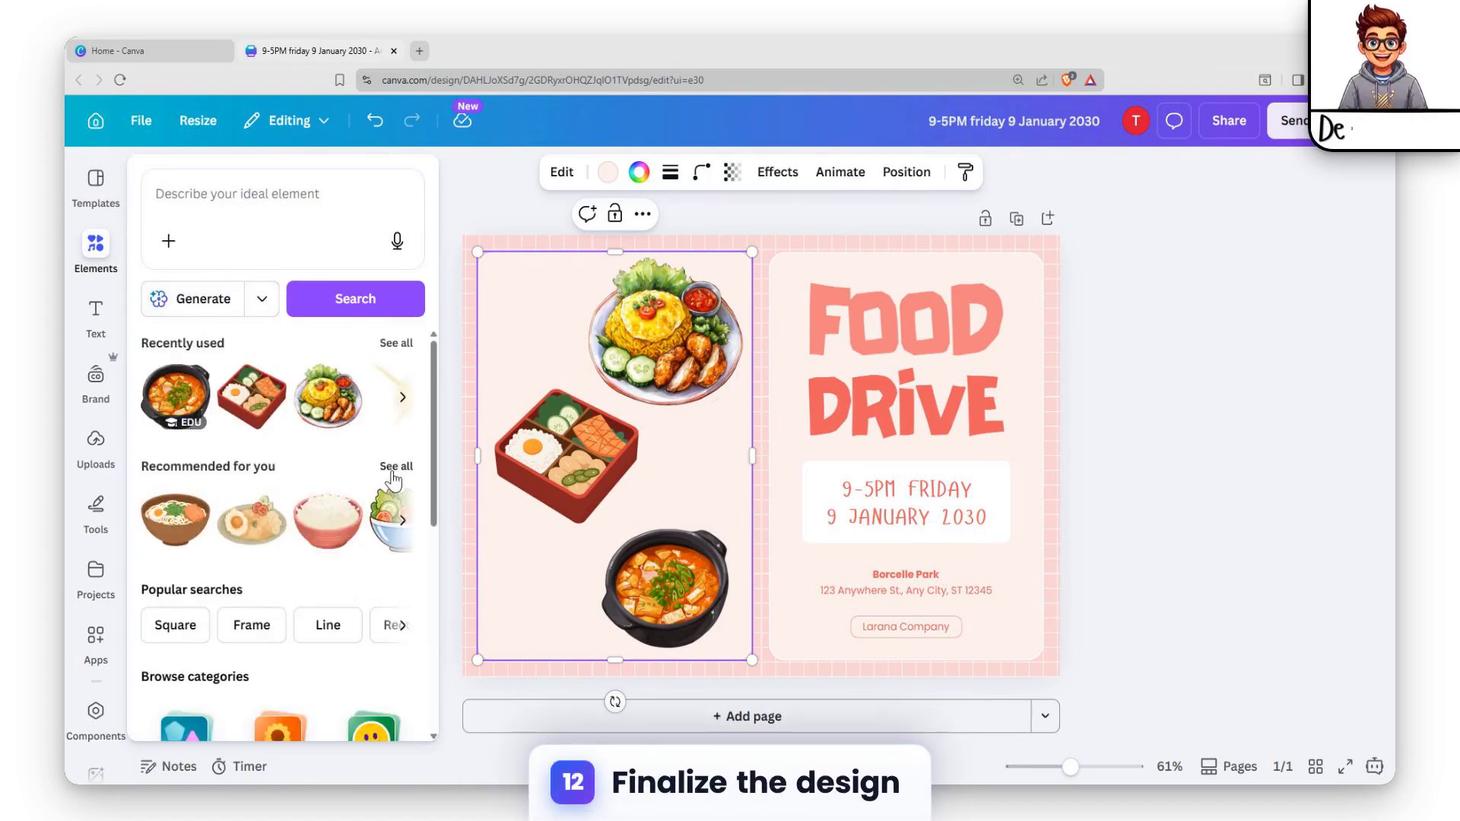
click(148, 479)
click(151, 180)
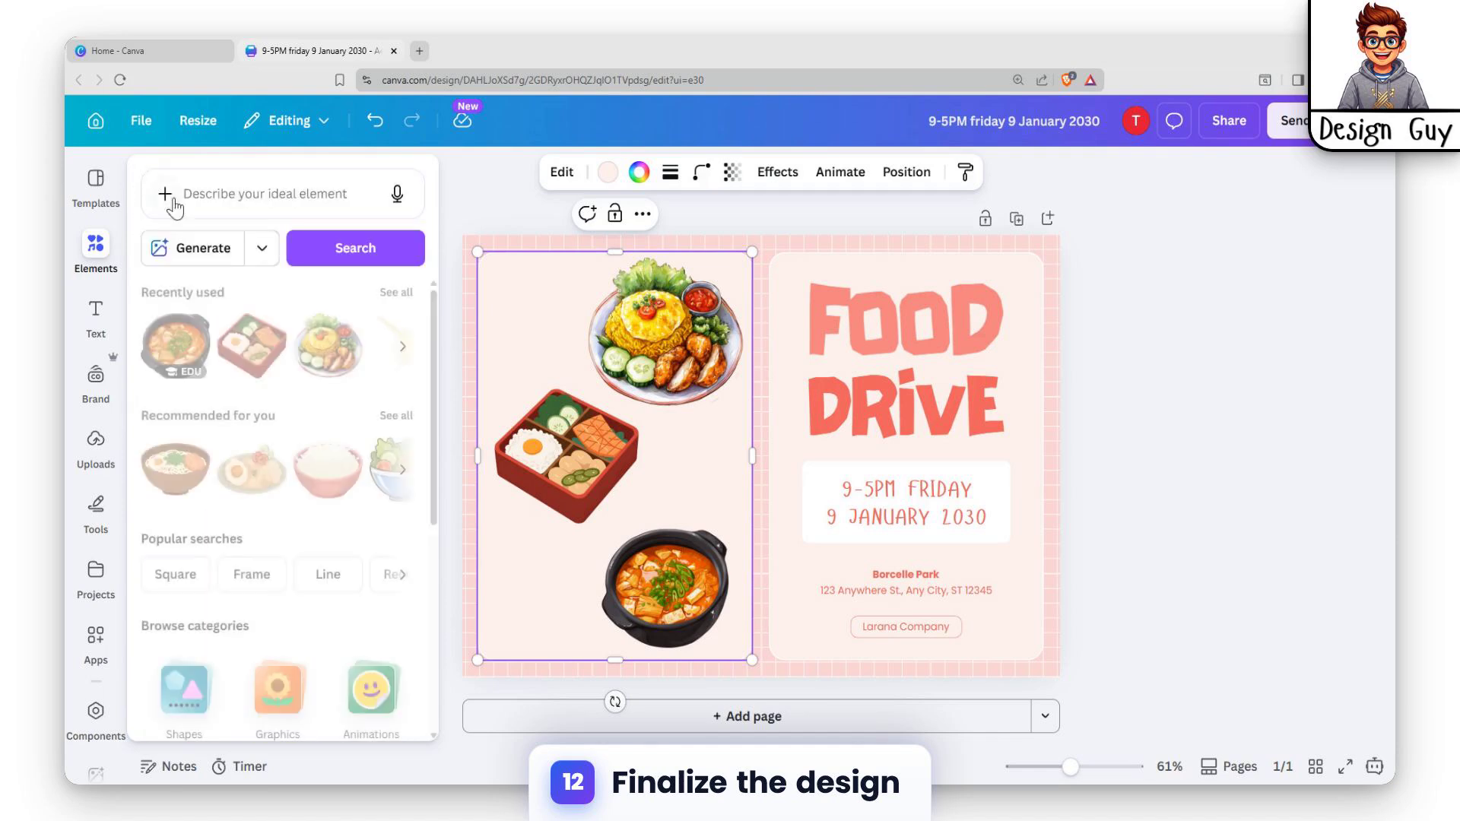
click(274, 200)
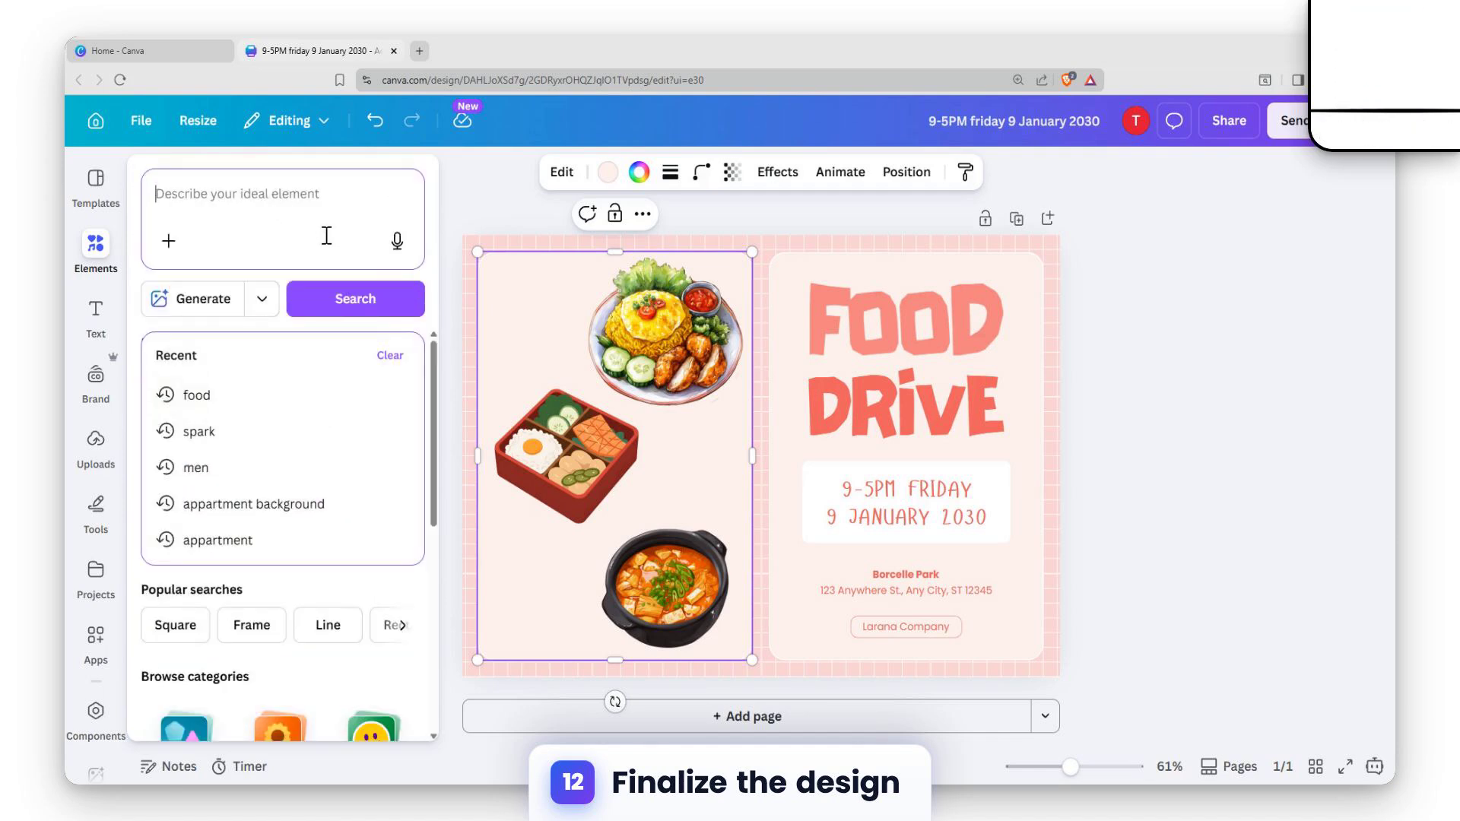
text(d)
key(BackSpace)
text(foo)
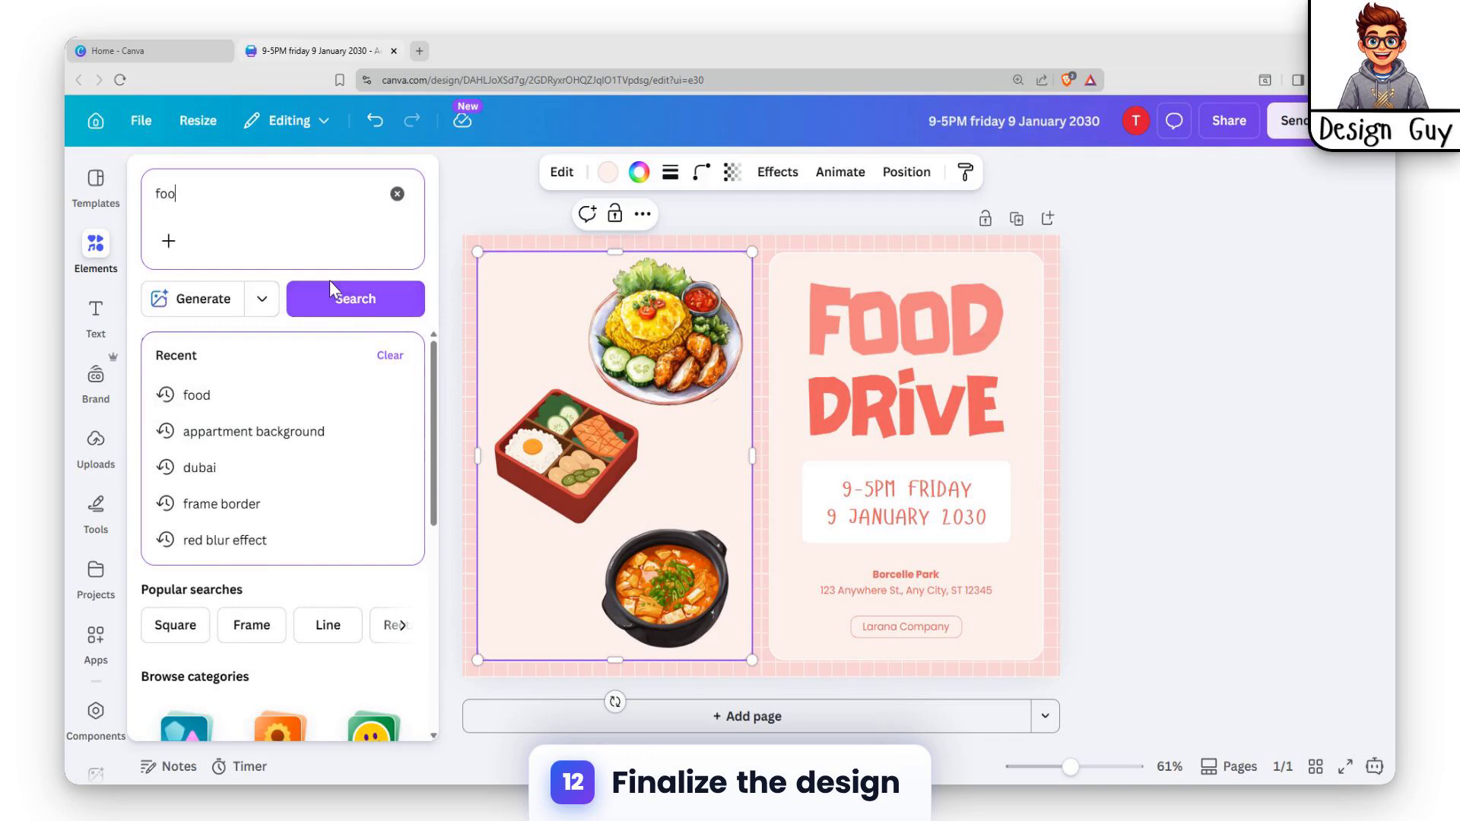
text(d design)
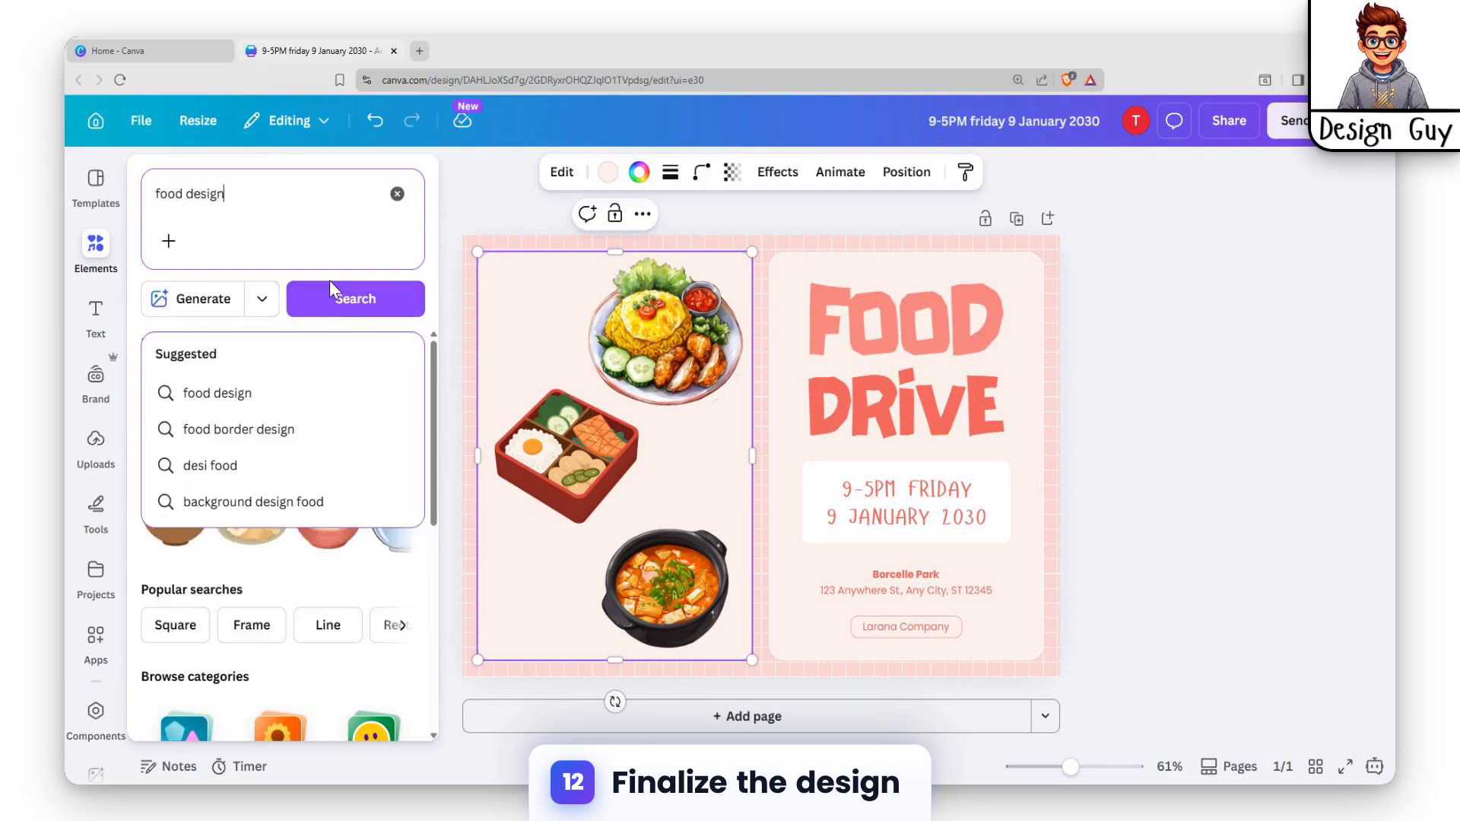
key(Return)
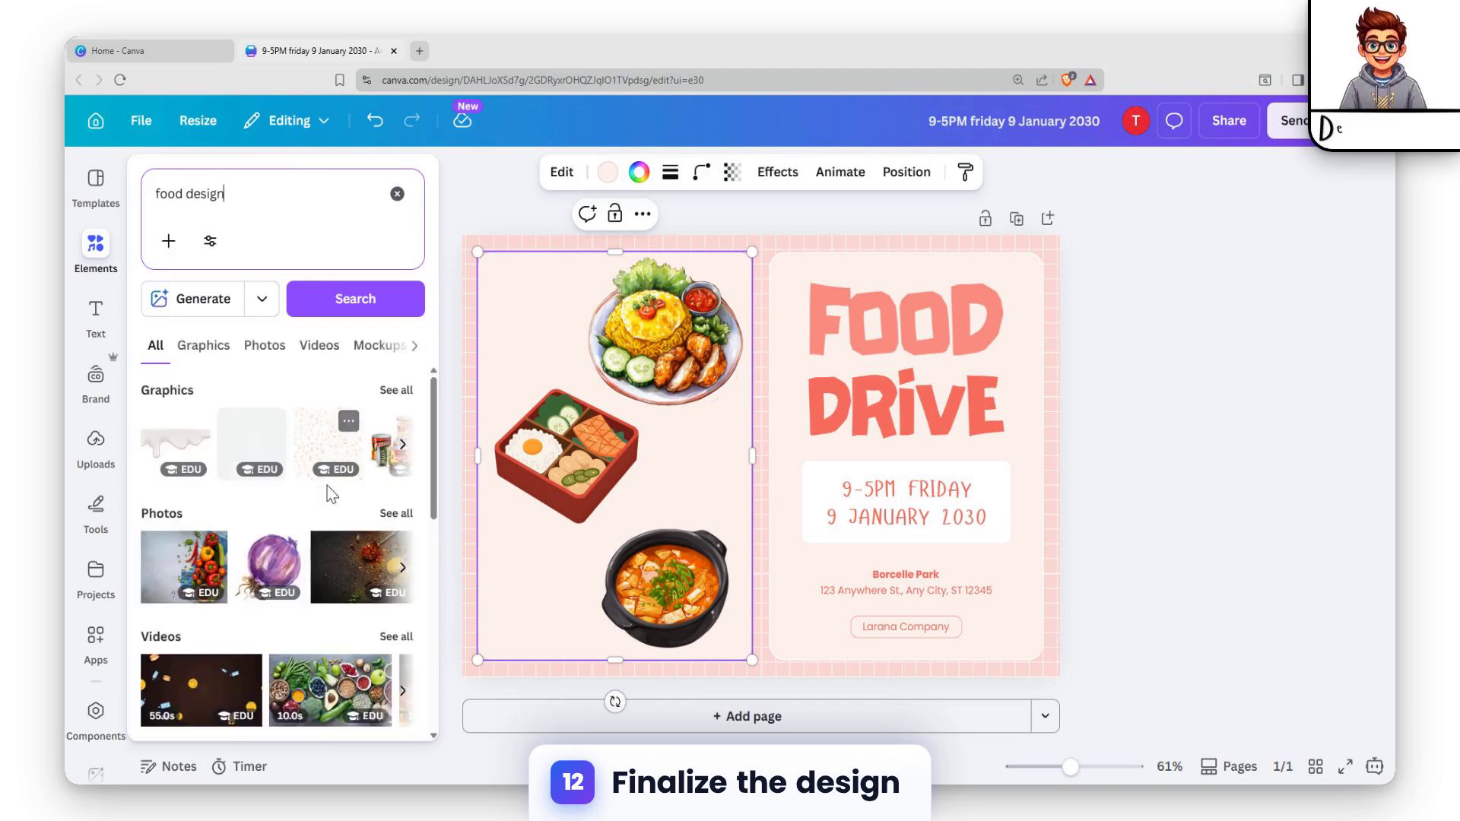
click(221, 348)
Add the outlined carrot graphic, shrink it to about half size and place it beside the stew pot in the left card's lower-left area.
scroll(331, 536, down, 1)
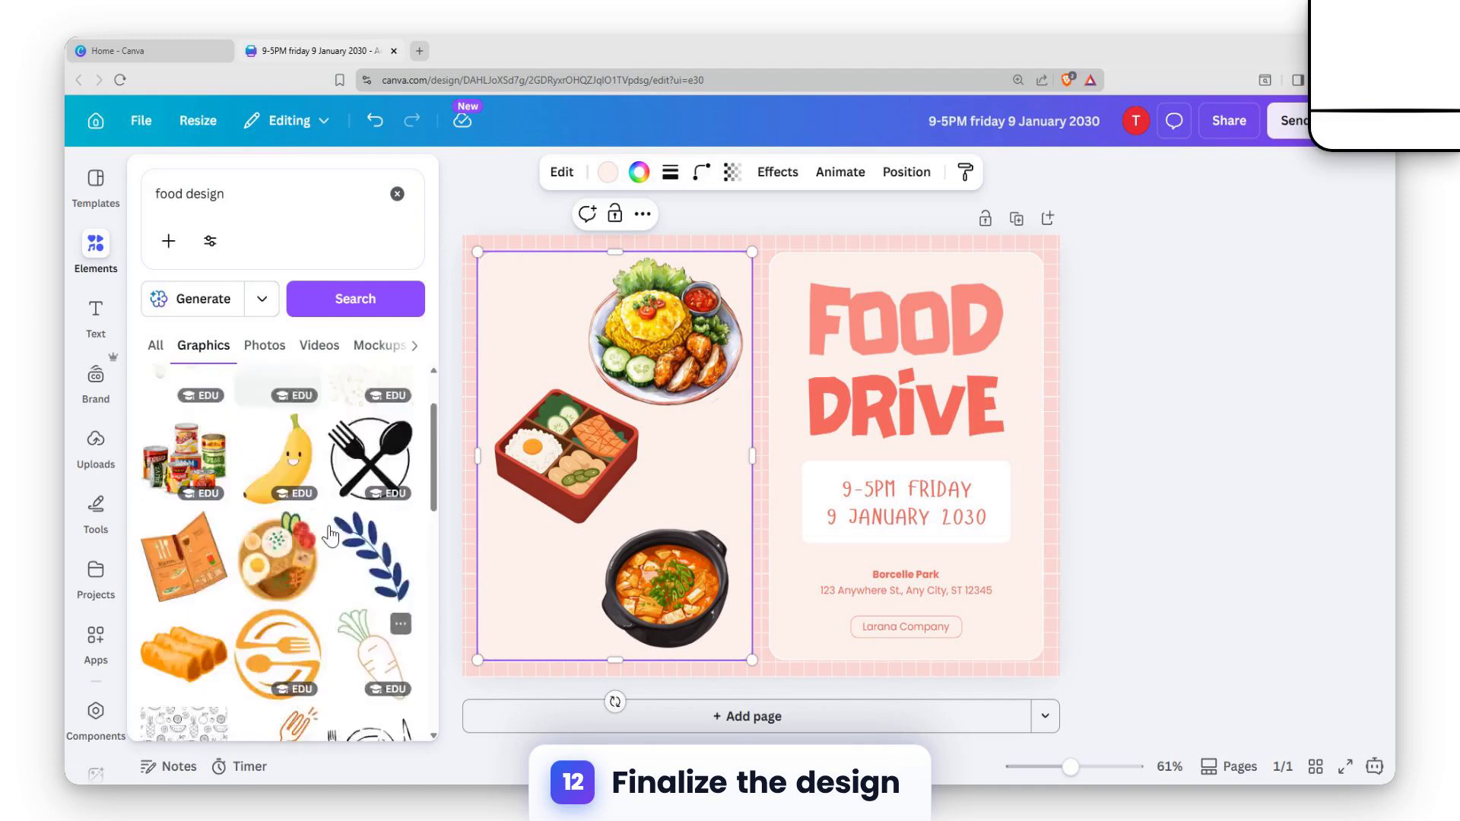
scroll(384, 532, down, 1)
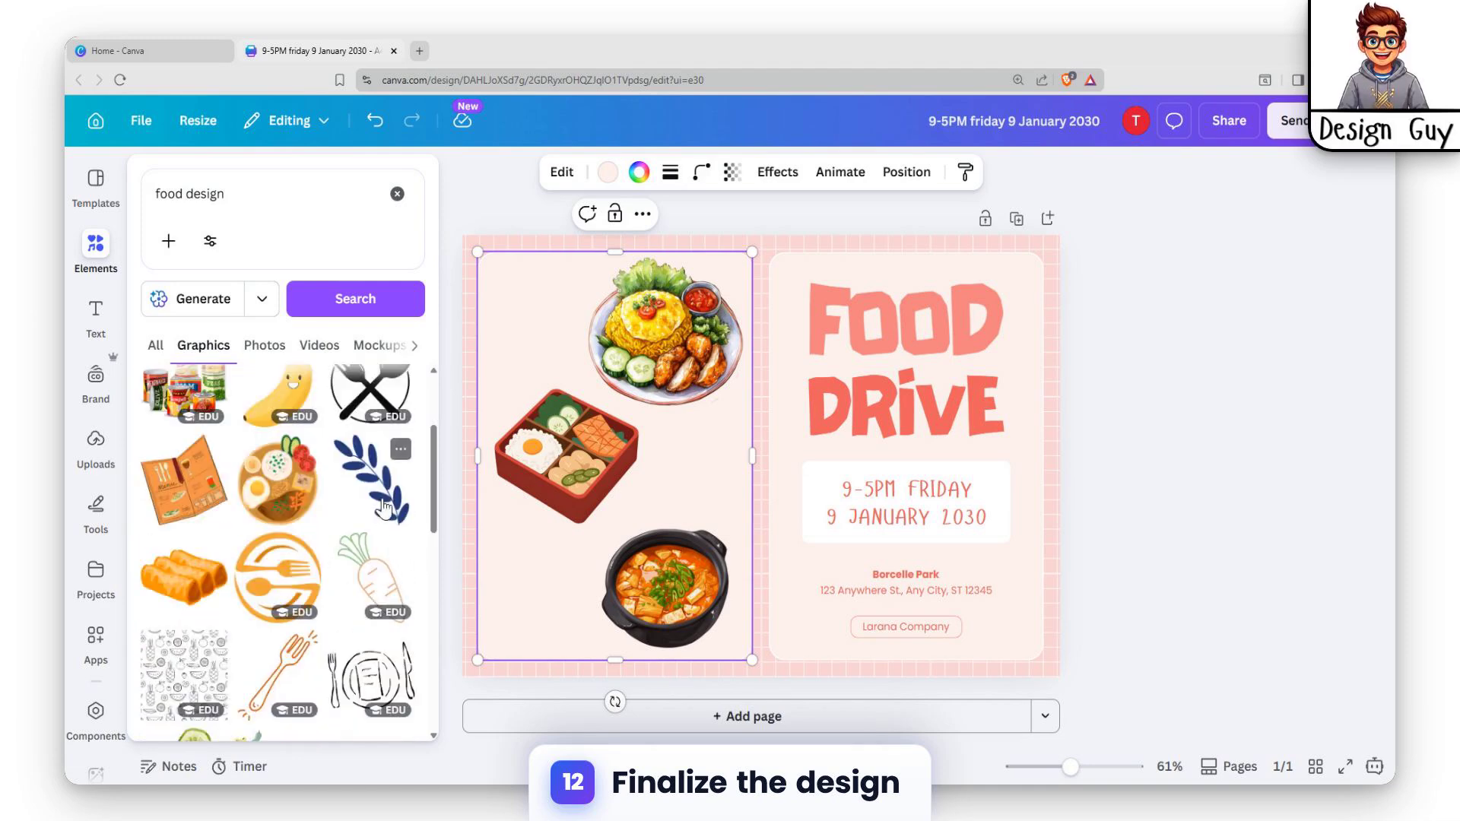
click(374, 556)
drag(769, 432, 672, 455)
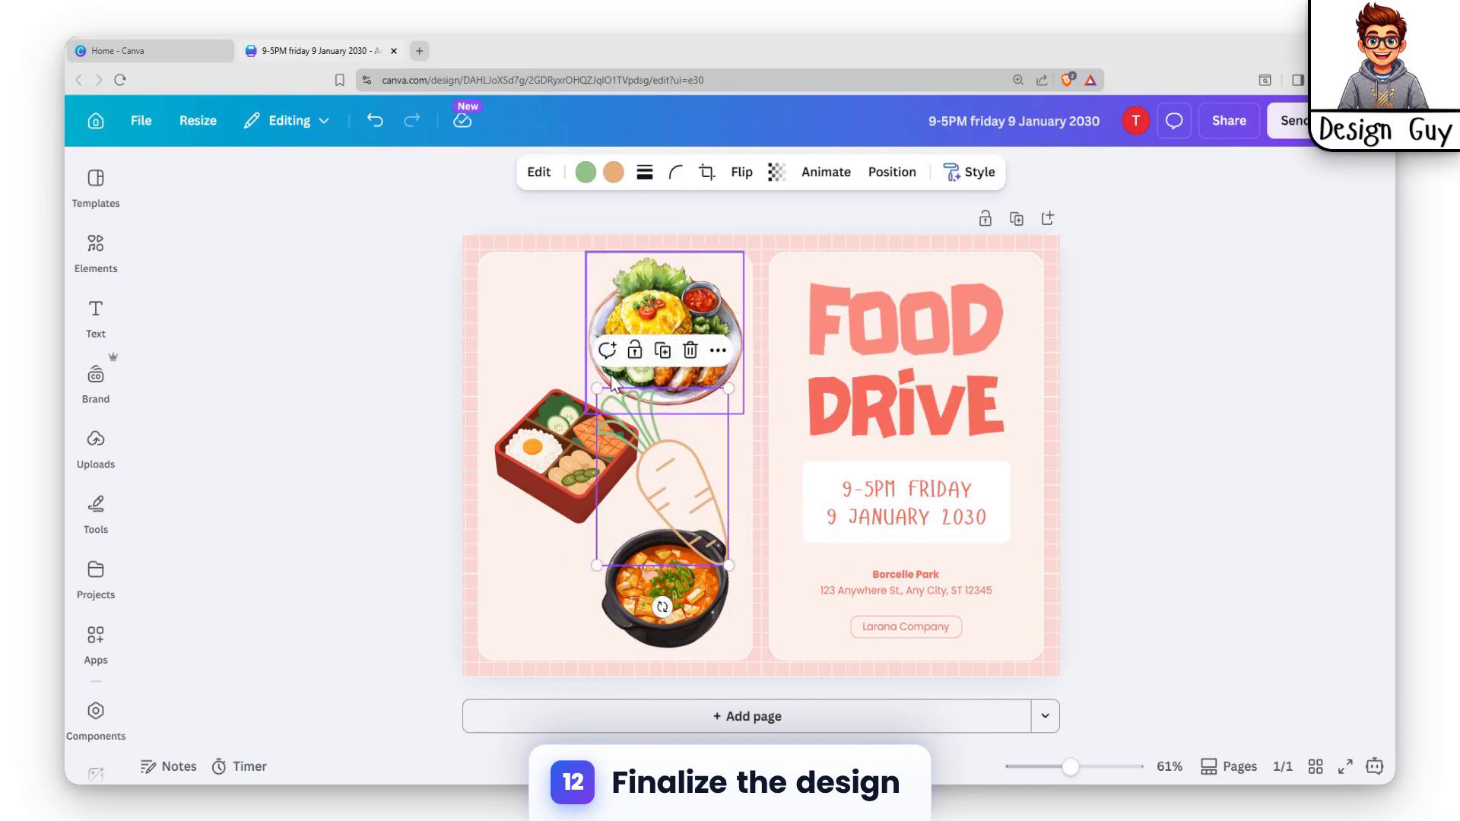
drag(596, 388, 660, 473)
drag(699, 503, 544, 579)
Duplicate the carrot twice, placing one copy beside the rice plate and the other to the right of the bento box.
key(ctrl+d)
key(ctrl+f)
click(1345, 228)
key(ctrl+d)
click(734, 400)
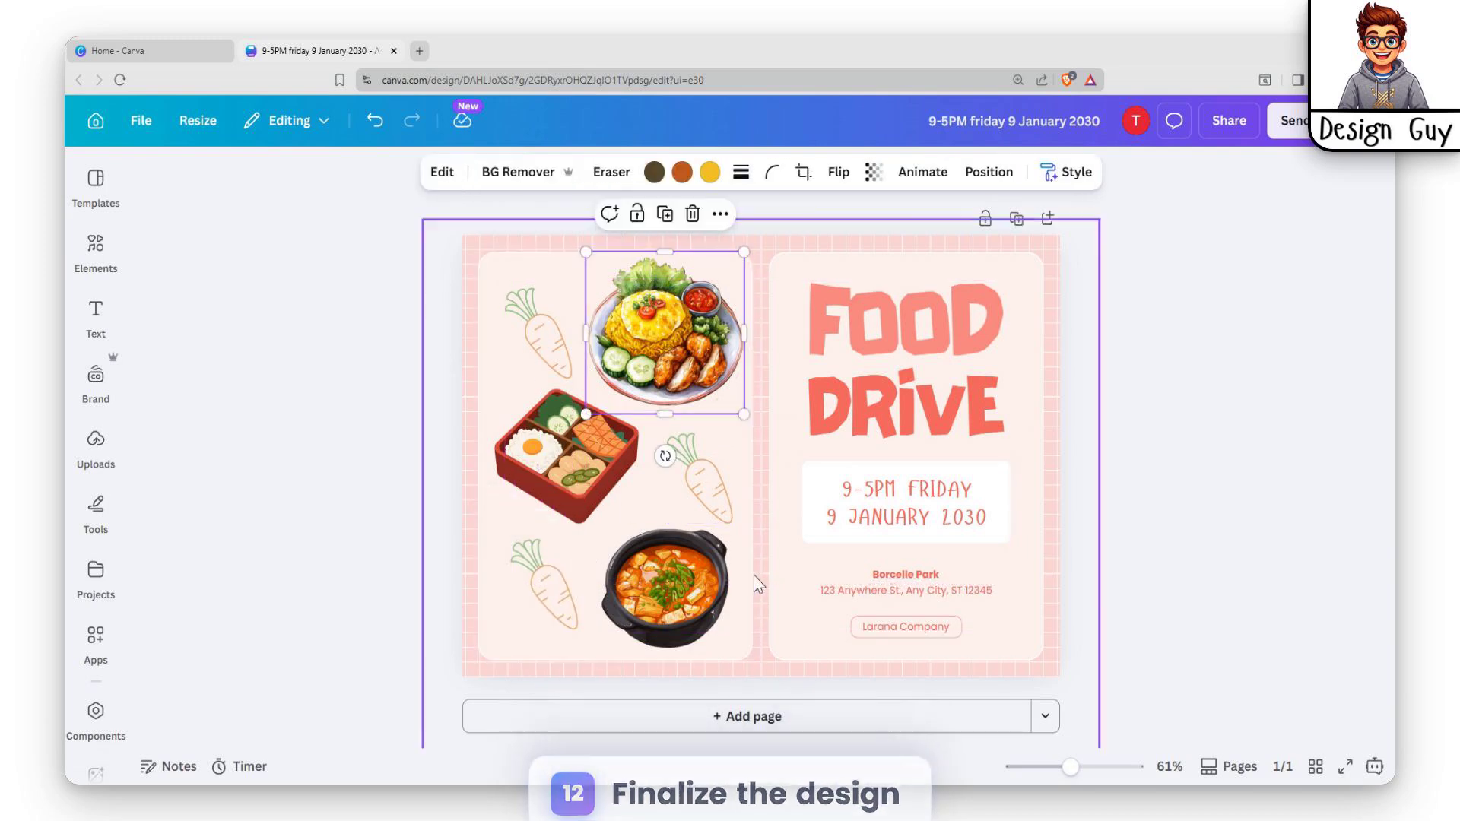
click(1141, 433)
Change the flyer's date and time text to "1-5PM Friday 15 January 2026".
click(875, 487)
click(875, 485)
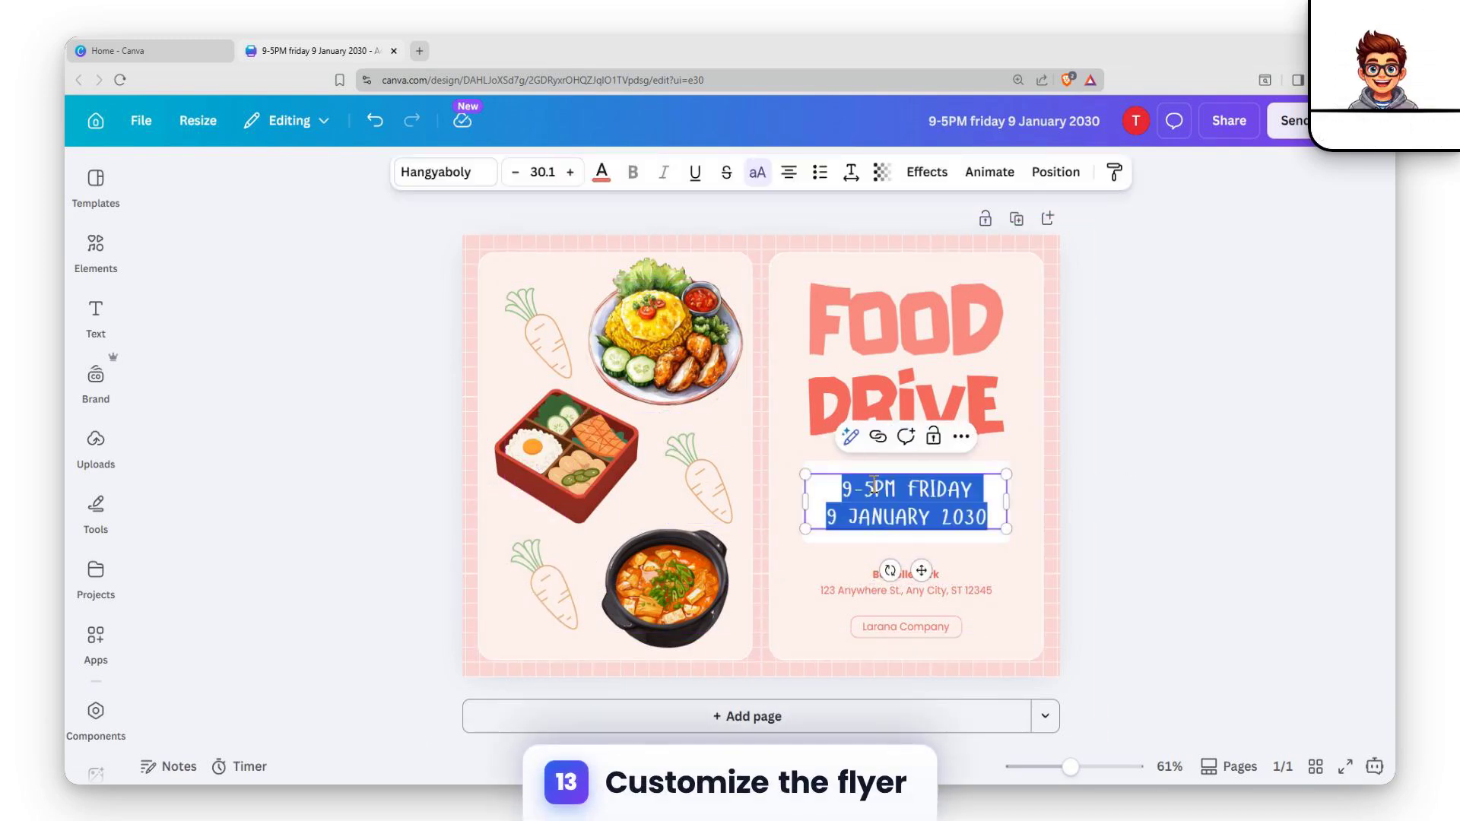
click(811, 571)
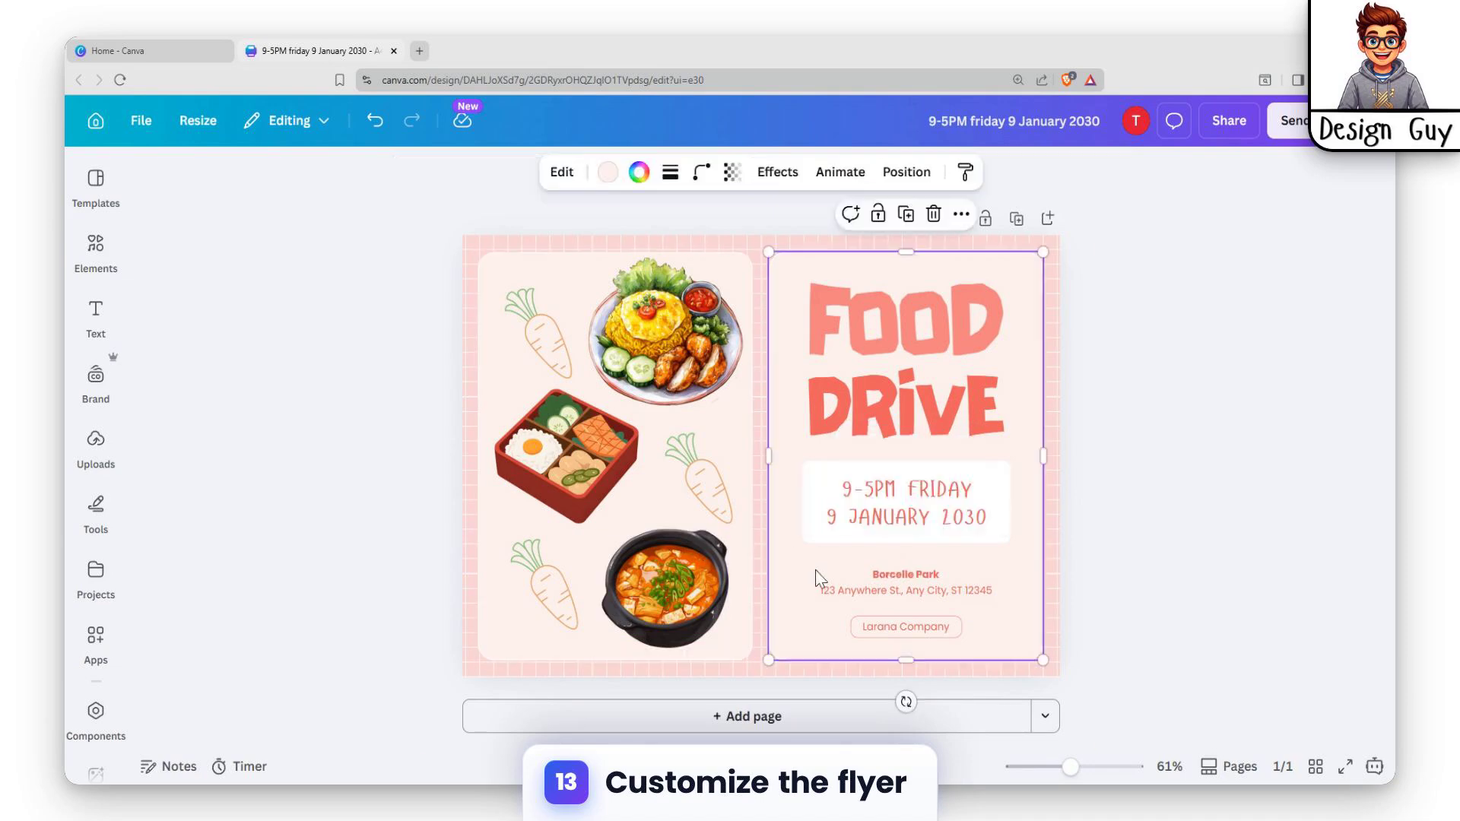
click(862, 491)
click(861, 489)
key(Right)
key(Left)
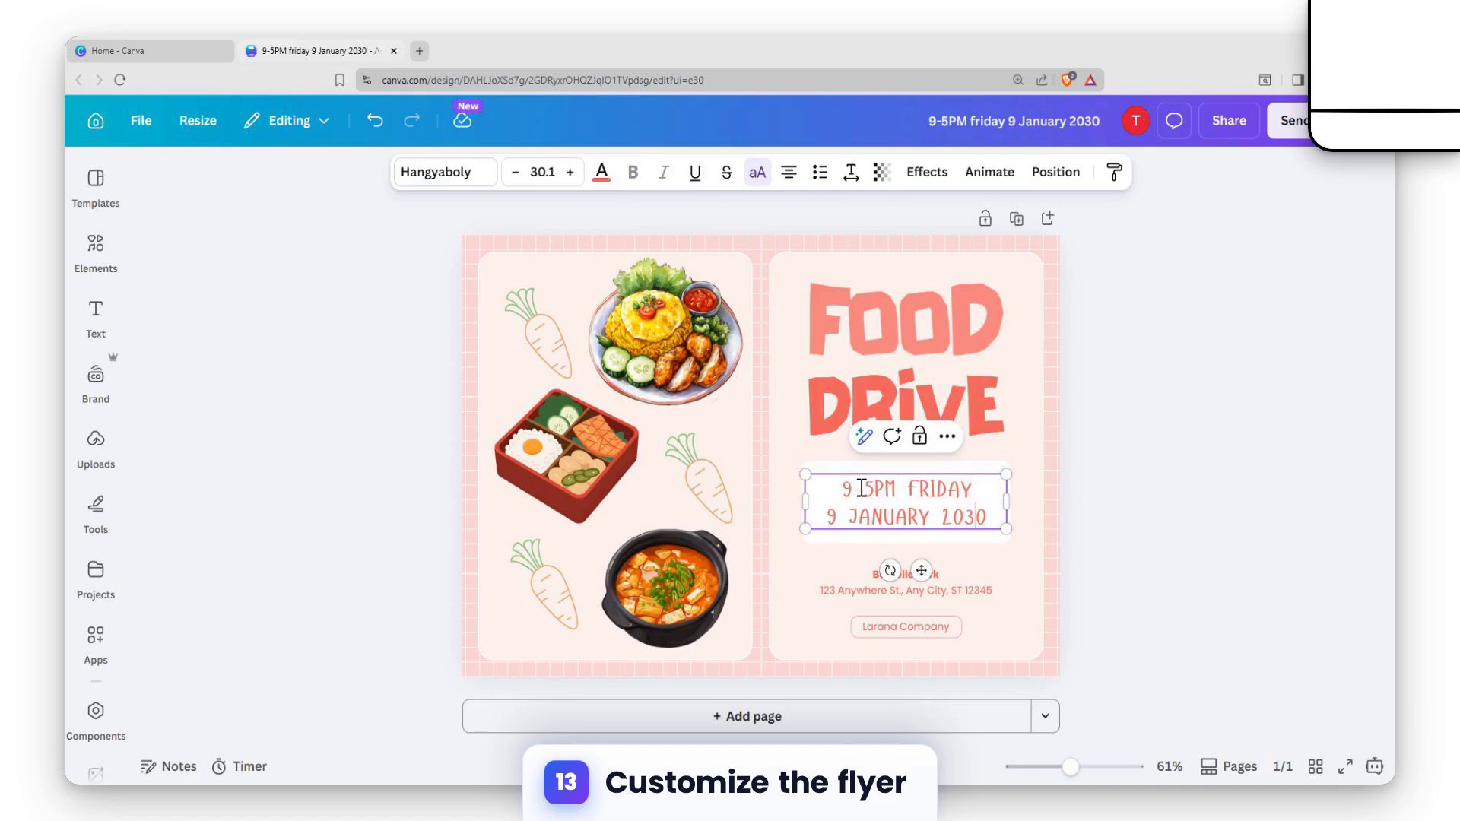
click(843, 491)
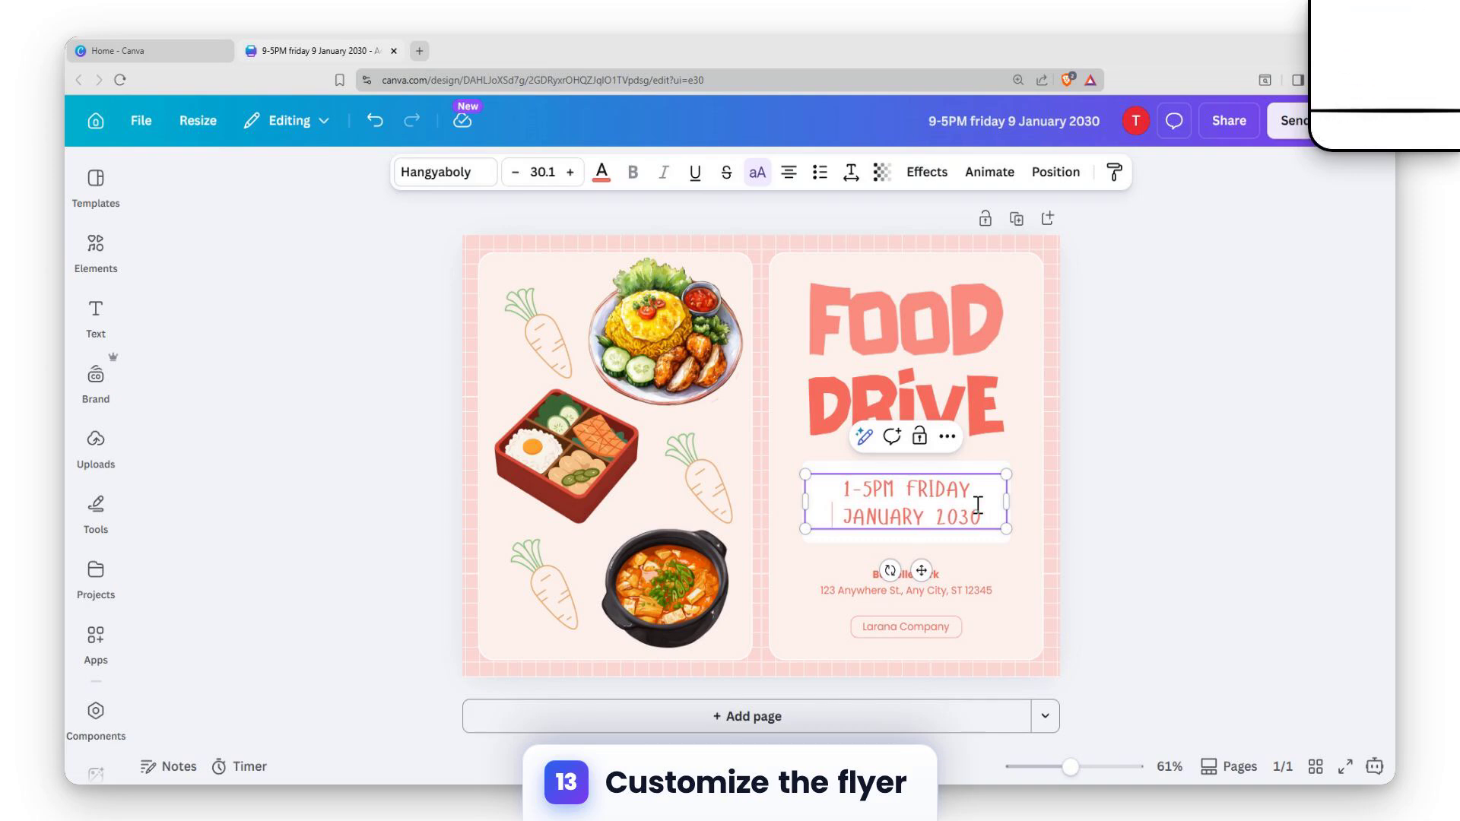
text(15)
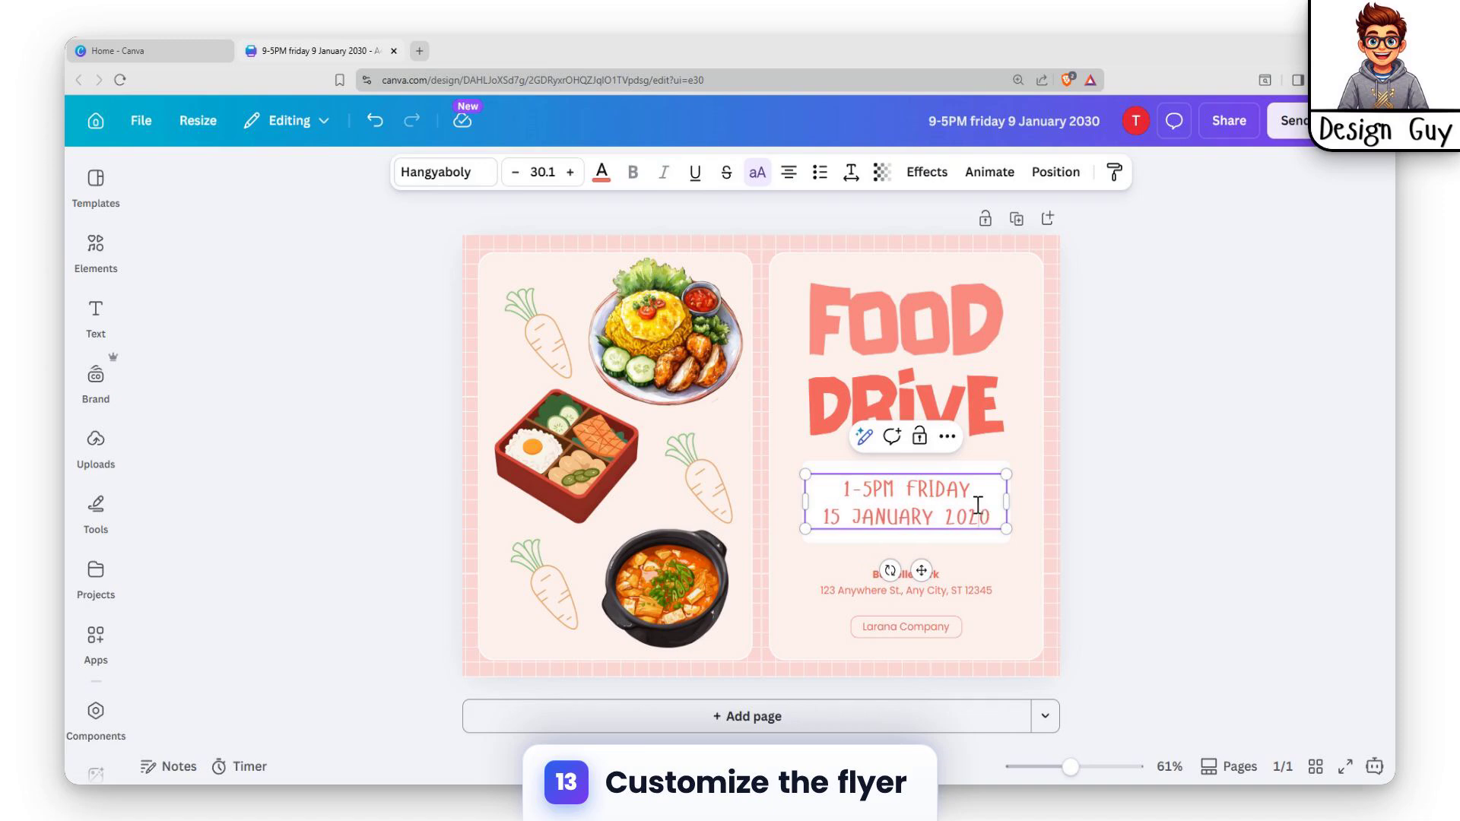
key(BackSpace)
text(6)
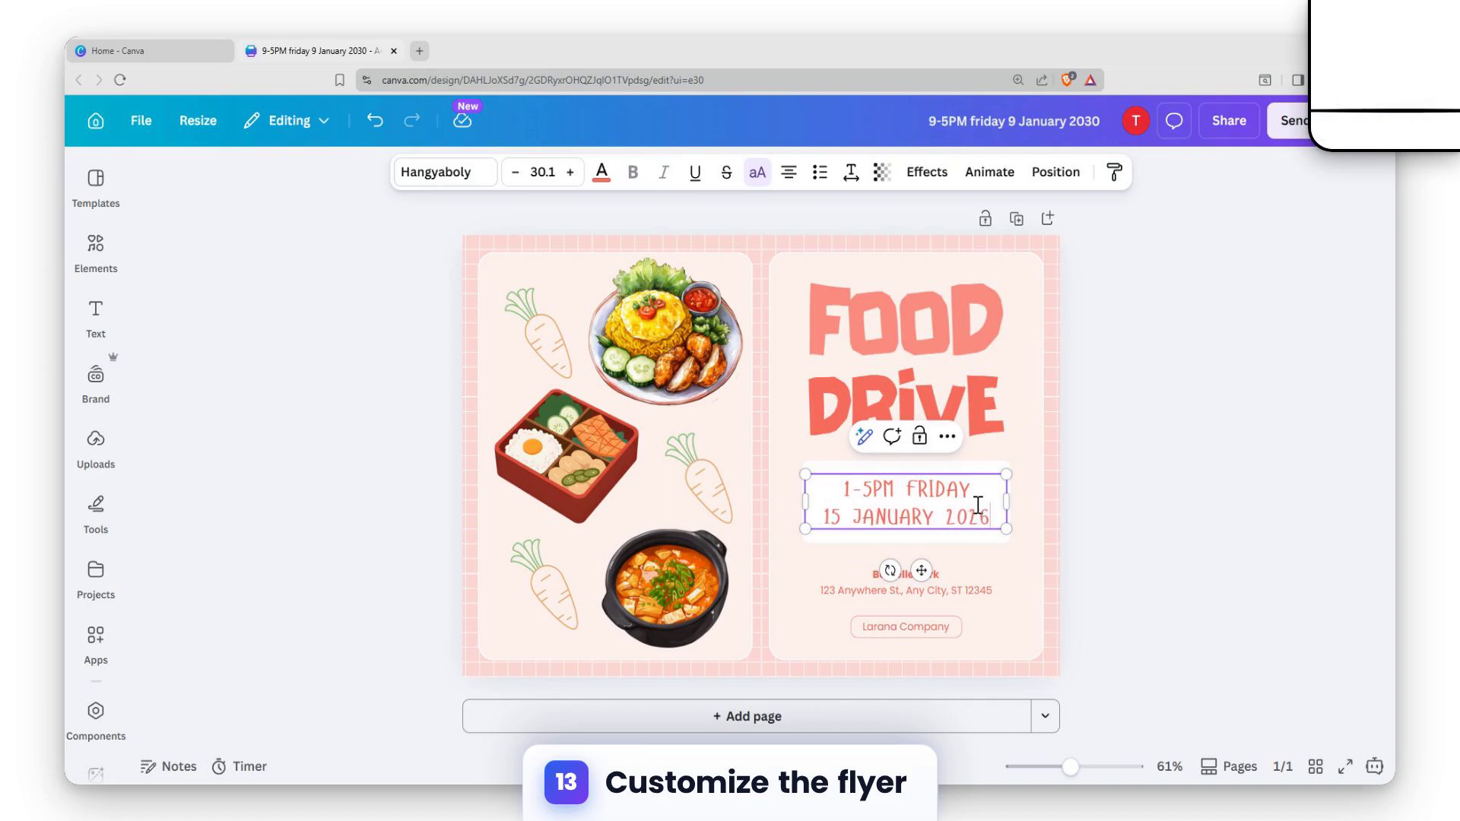
Replace the bold venue name above the address with "Lunar Palace".
click(972, 596)
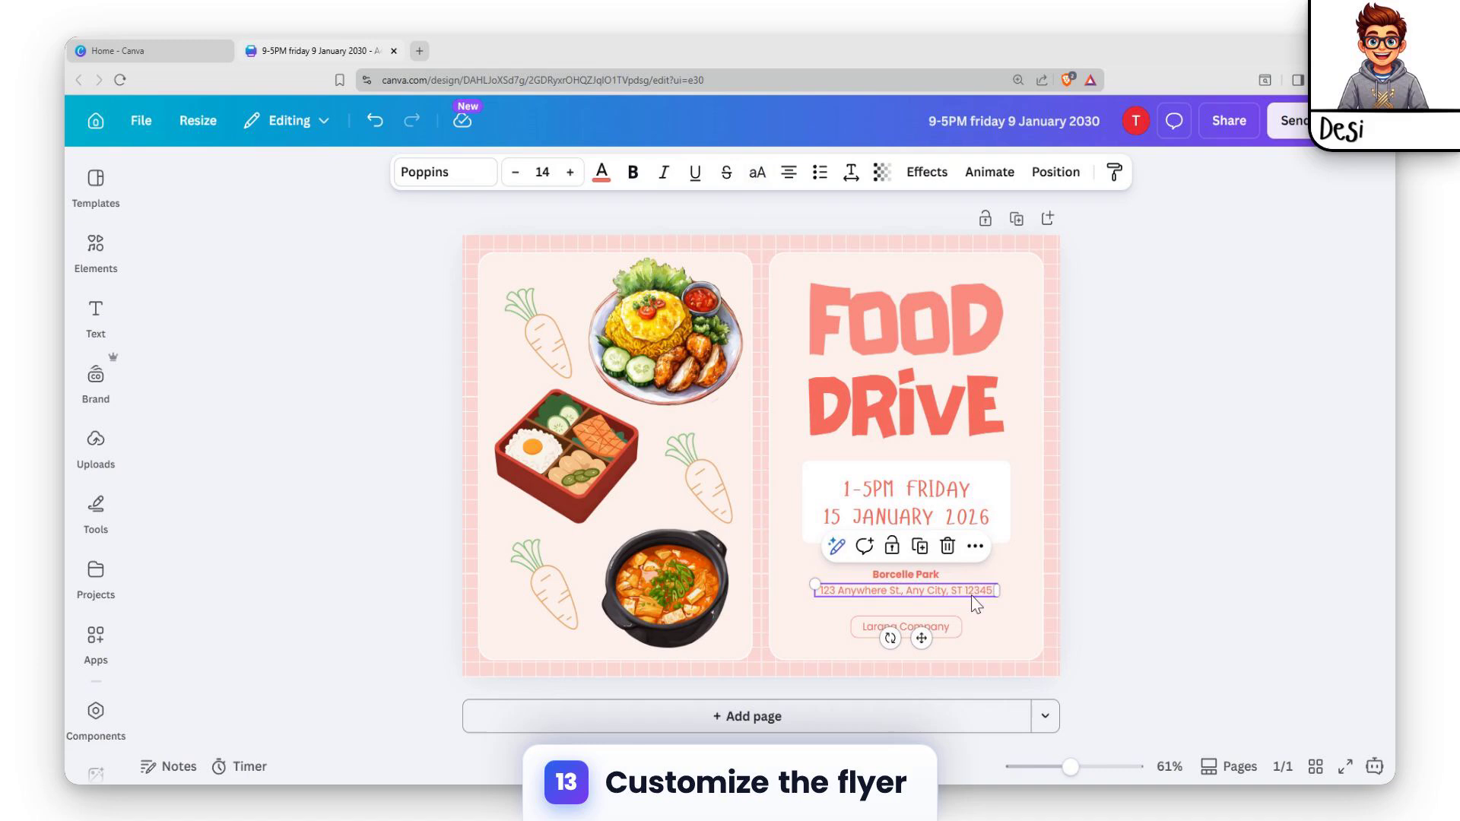
double_click(924, 573)
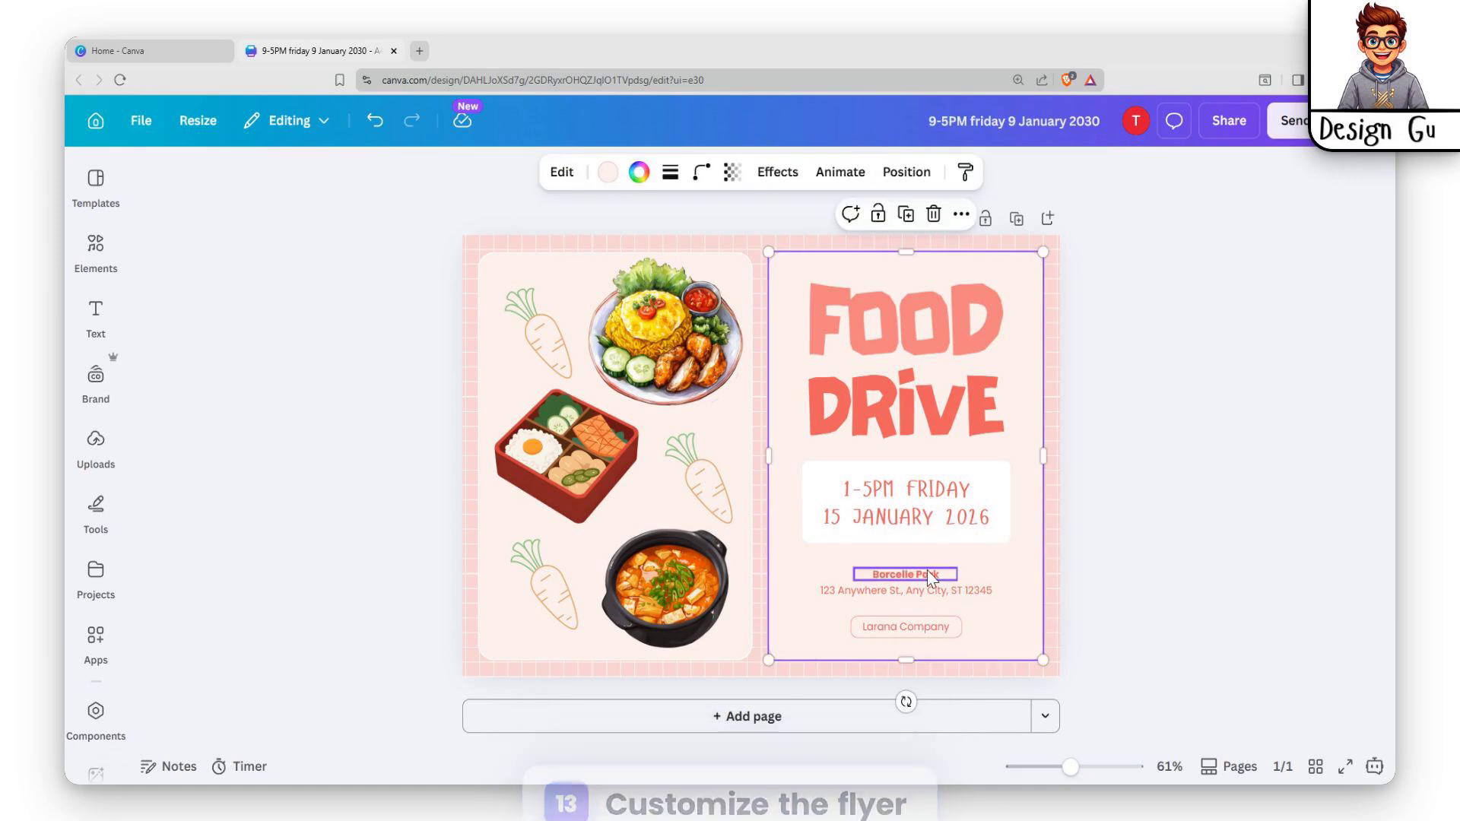
double_click(943, 573)
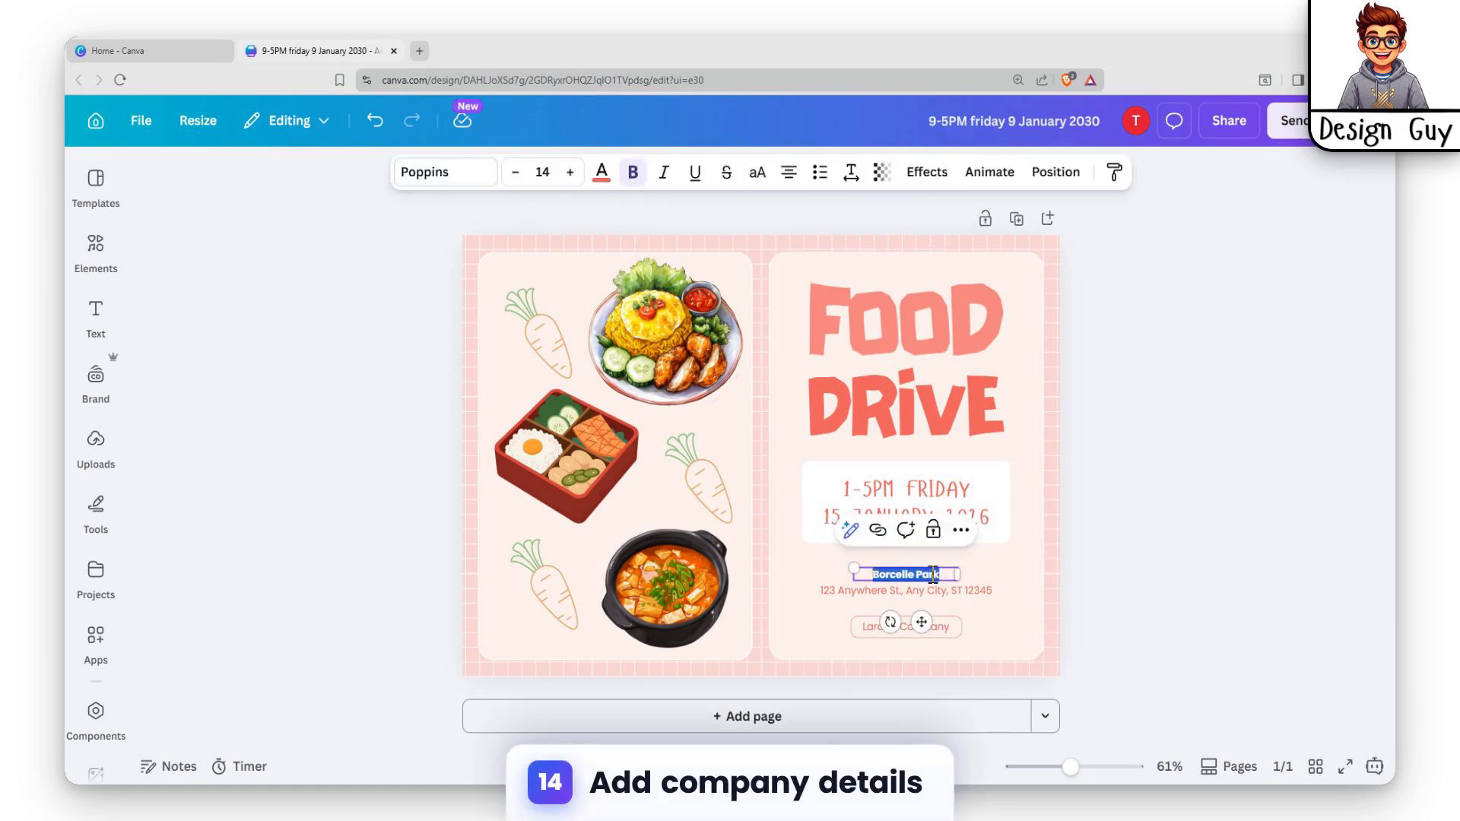
text(Lunar)
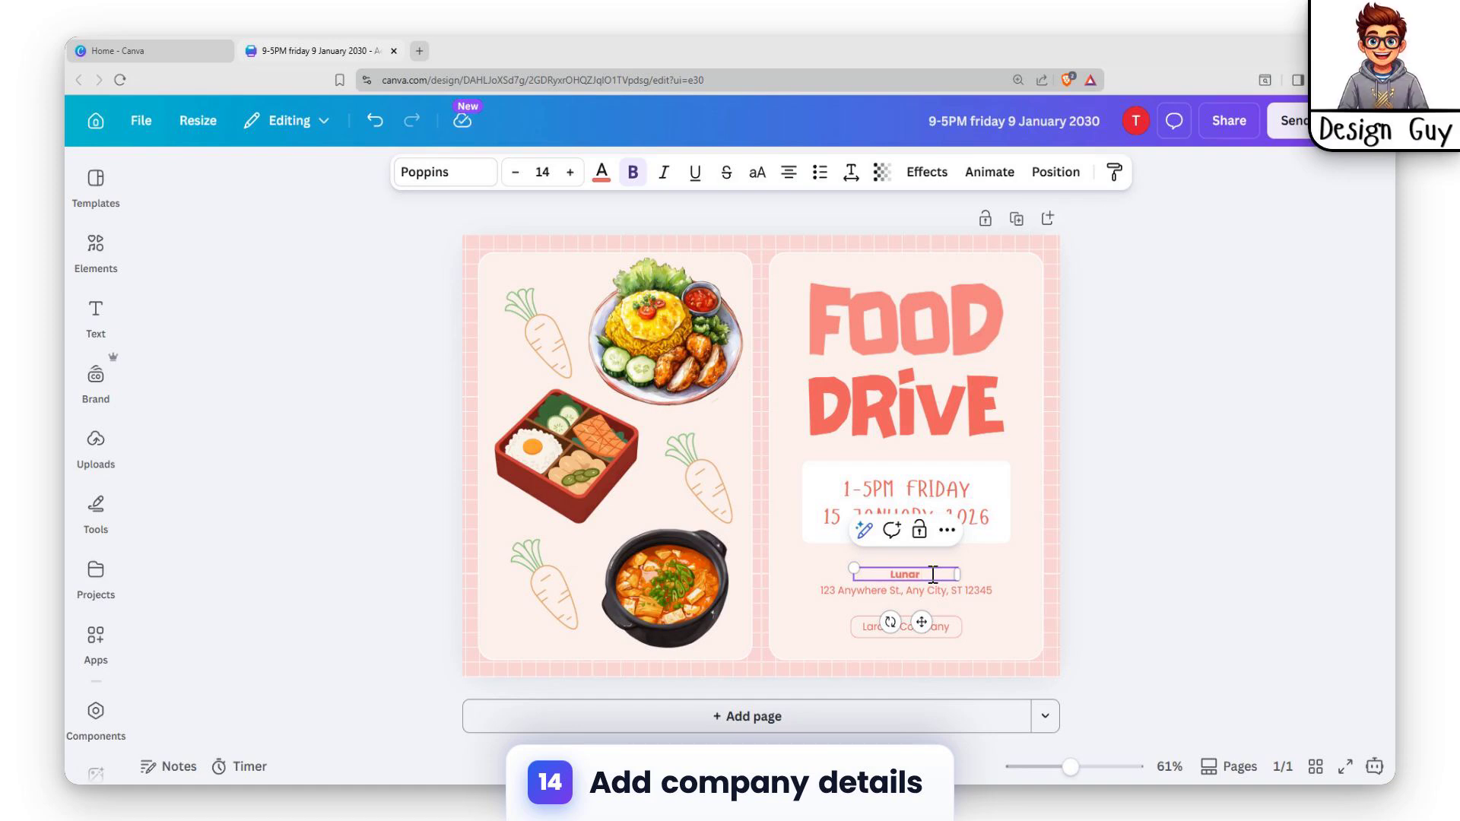
text( Palace)
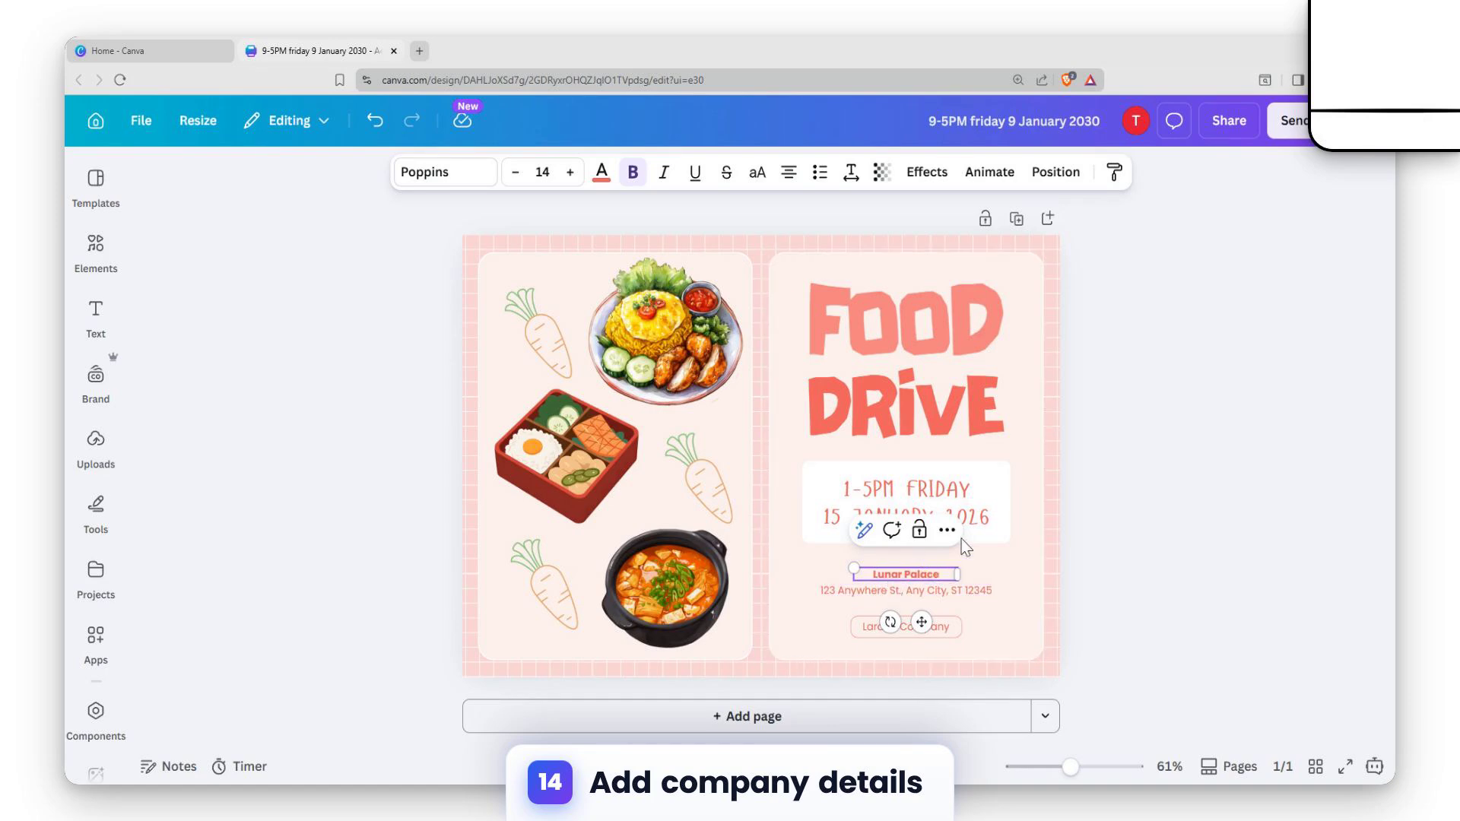
click(967, 549)
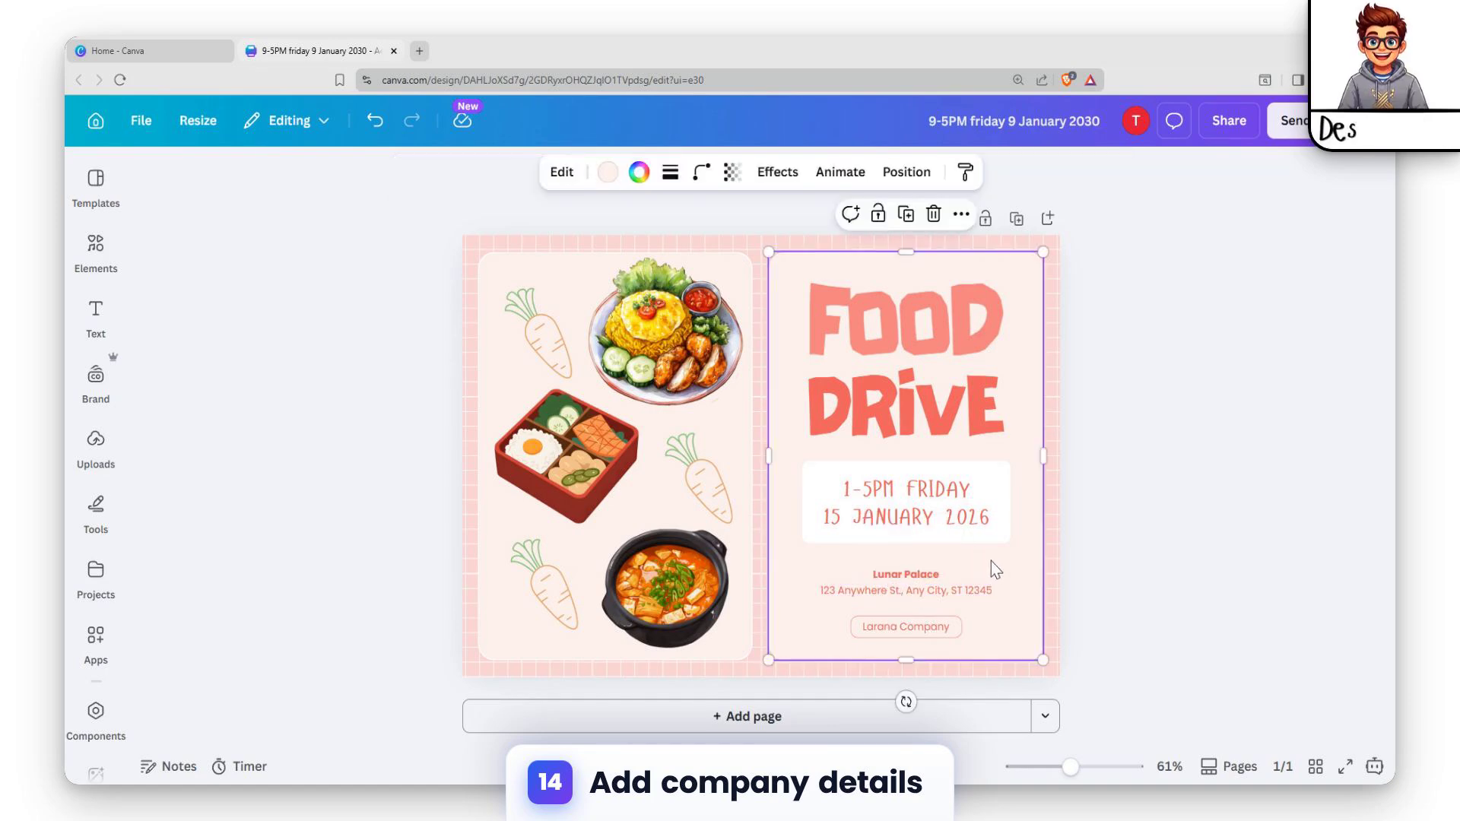
click(934, 622)
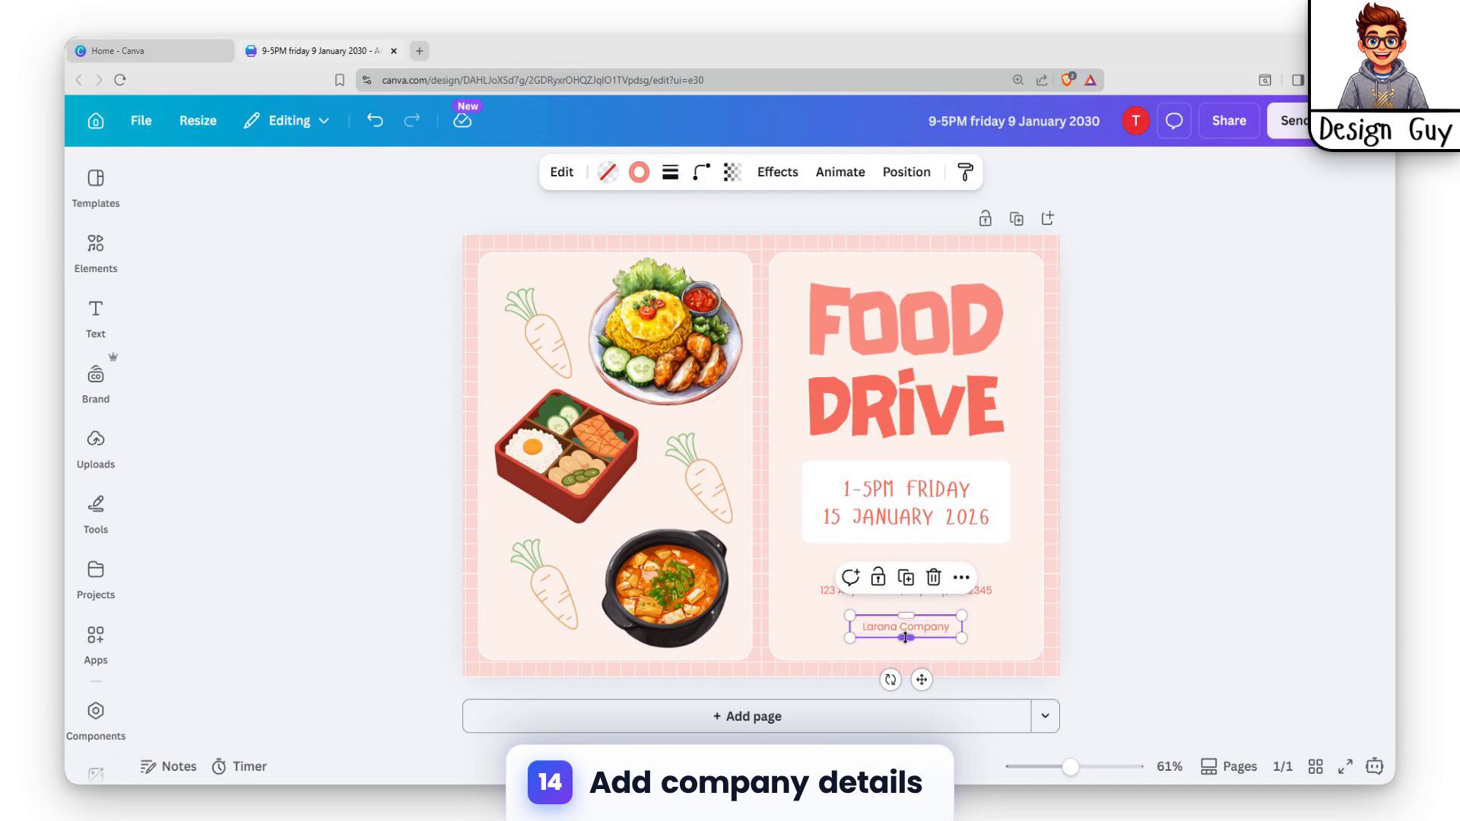
click(907, 634)
click(980, 608)
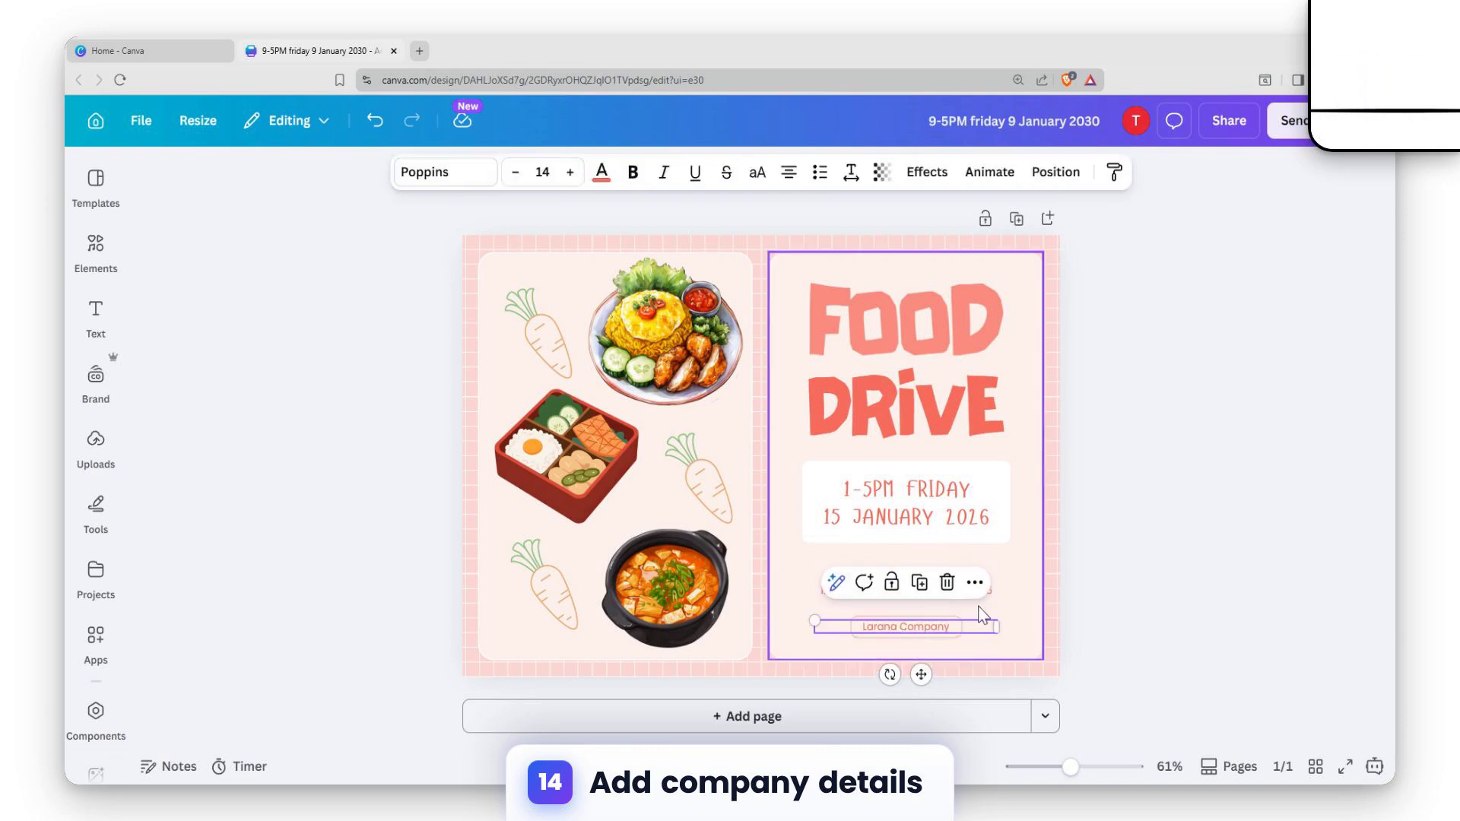
click(941, 622)
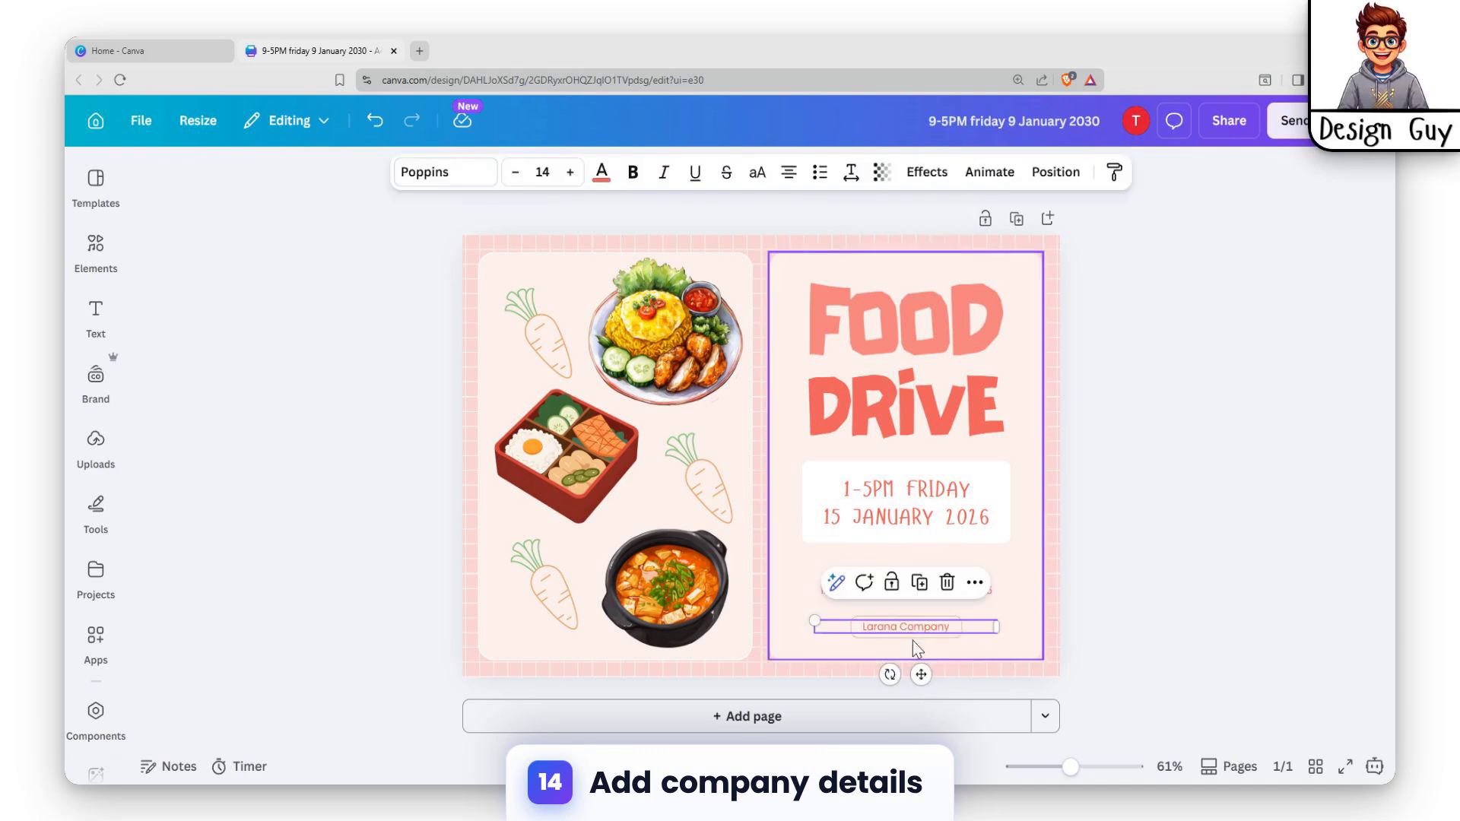
click(1173, 311)
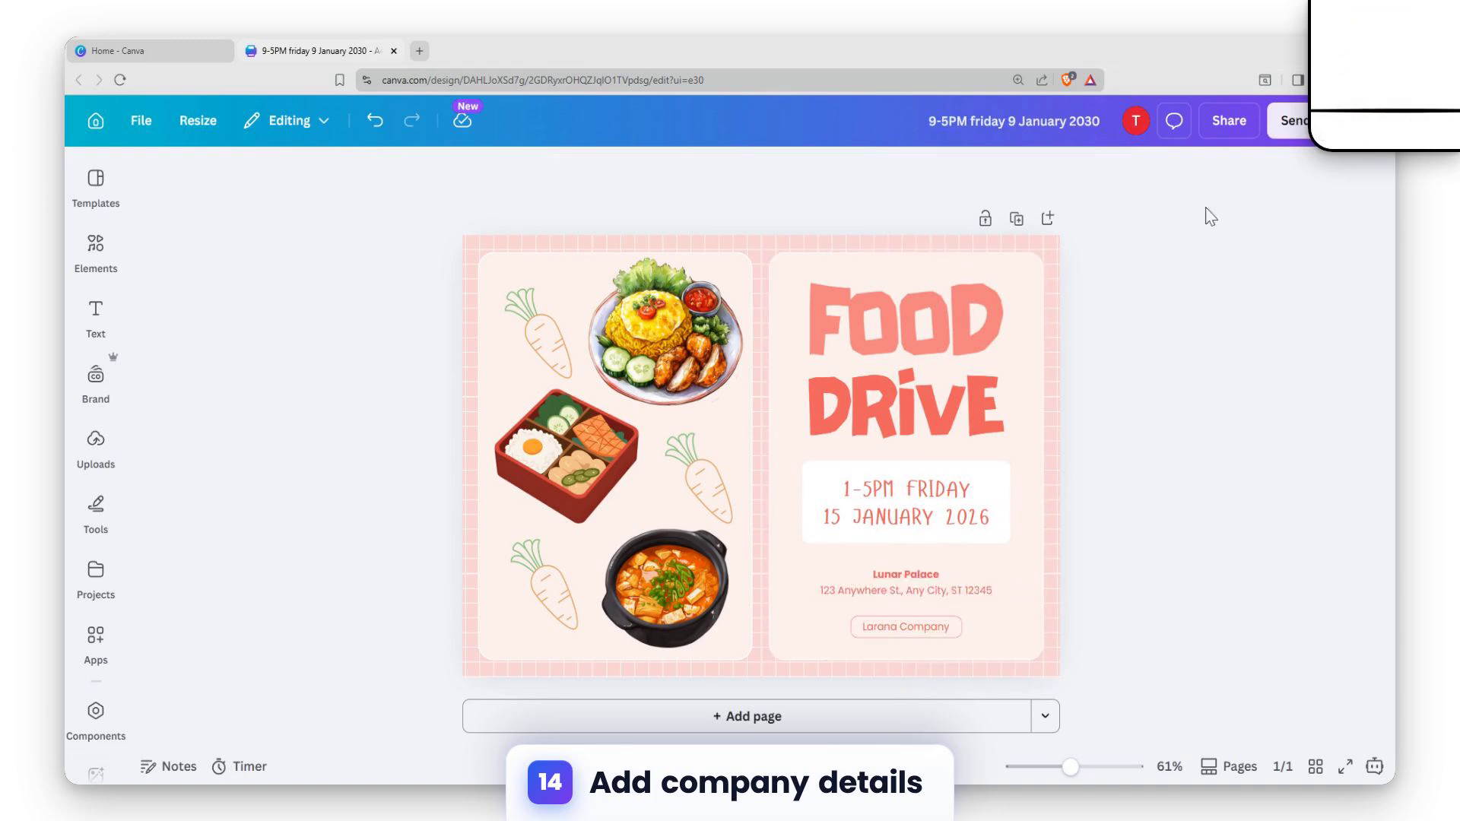
Download the flyer as a PNG with the size multiplier raised to 3.125.
click(1229, 123)
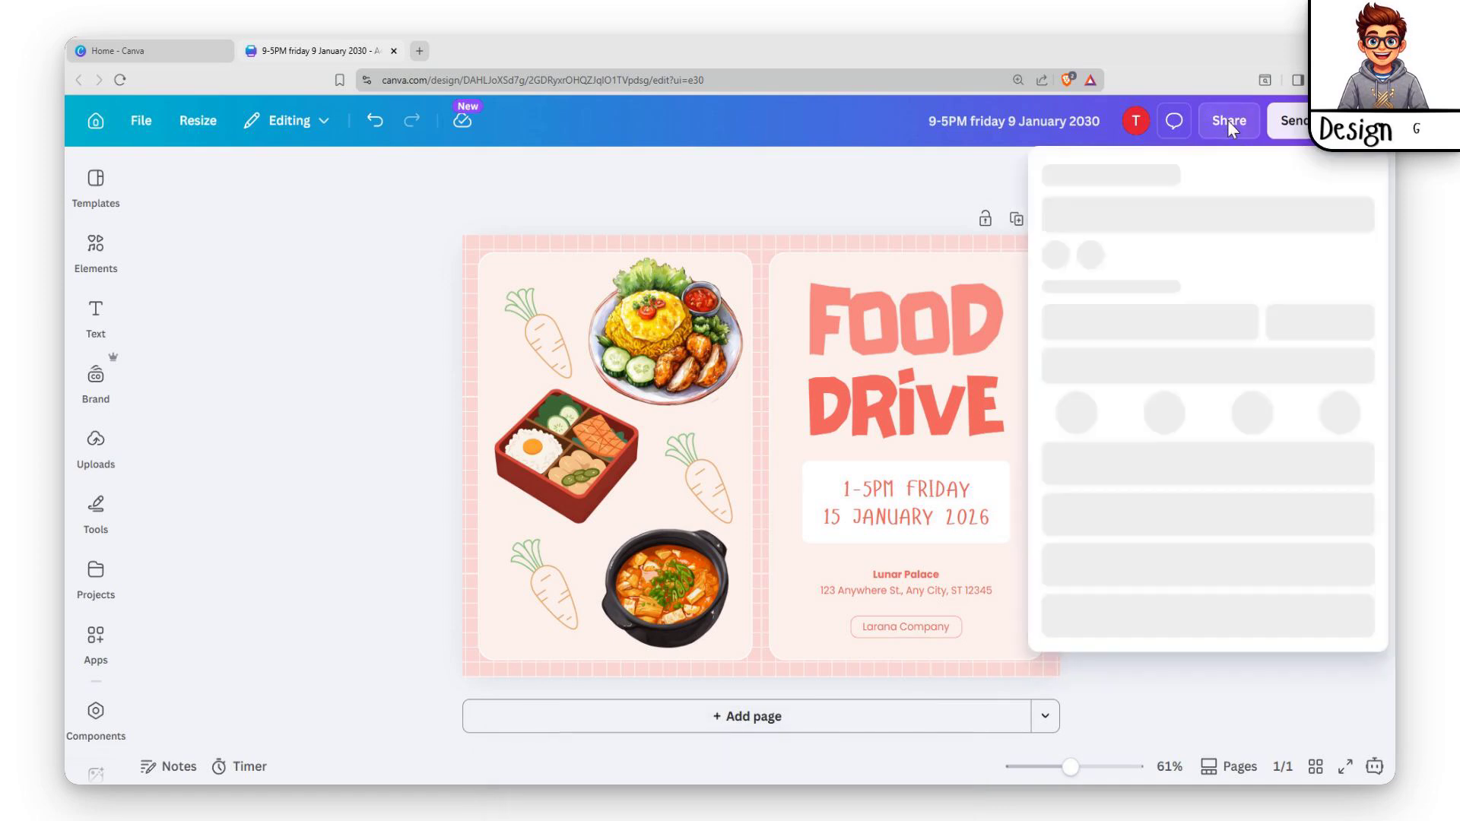
click(1083, 546)
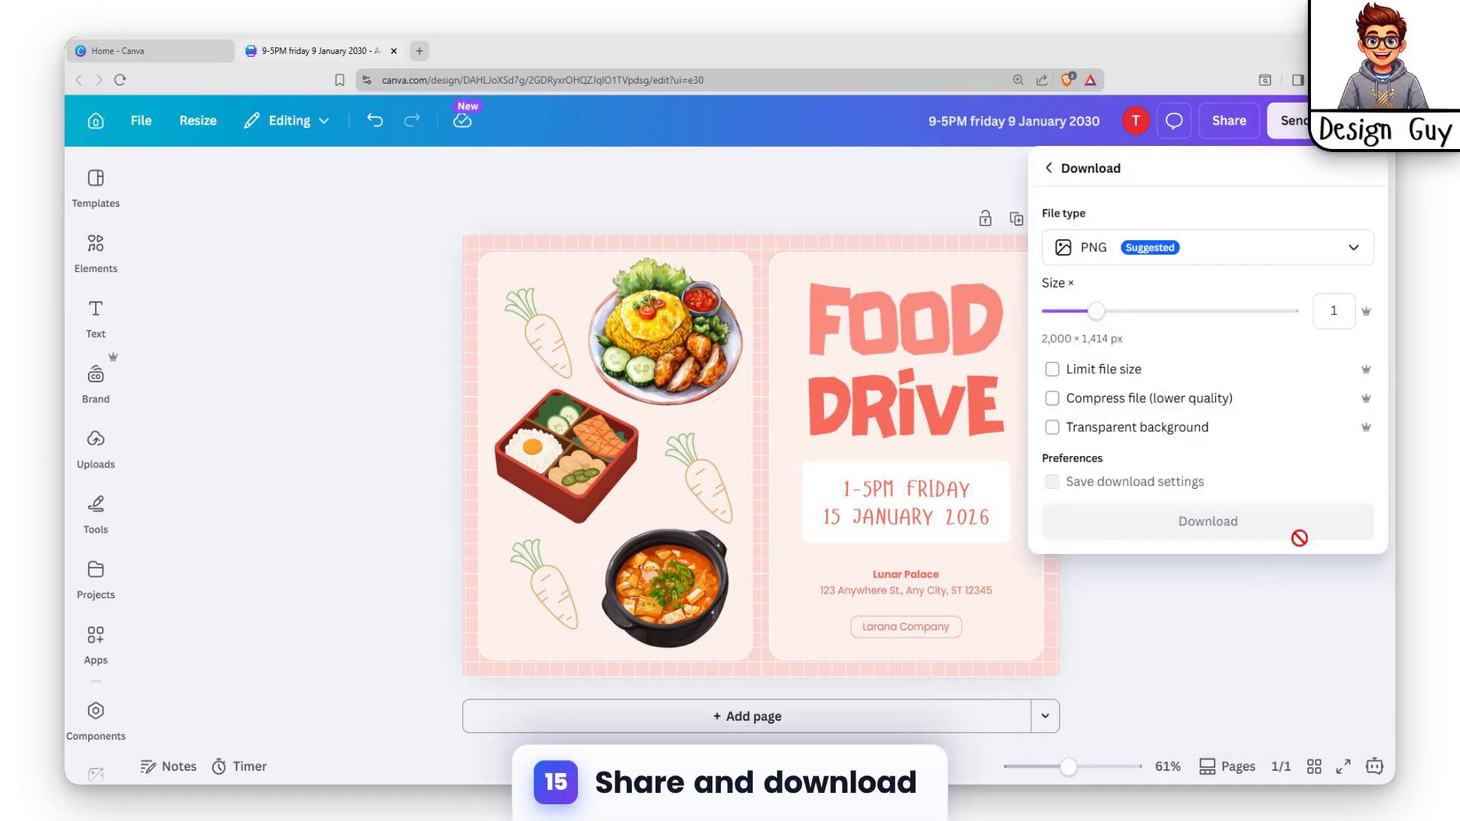
drag(1093, 308, 1145, 311)
drag(1271, 310, 1297, 310)
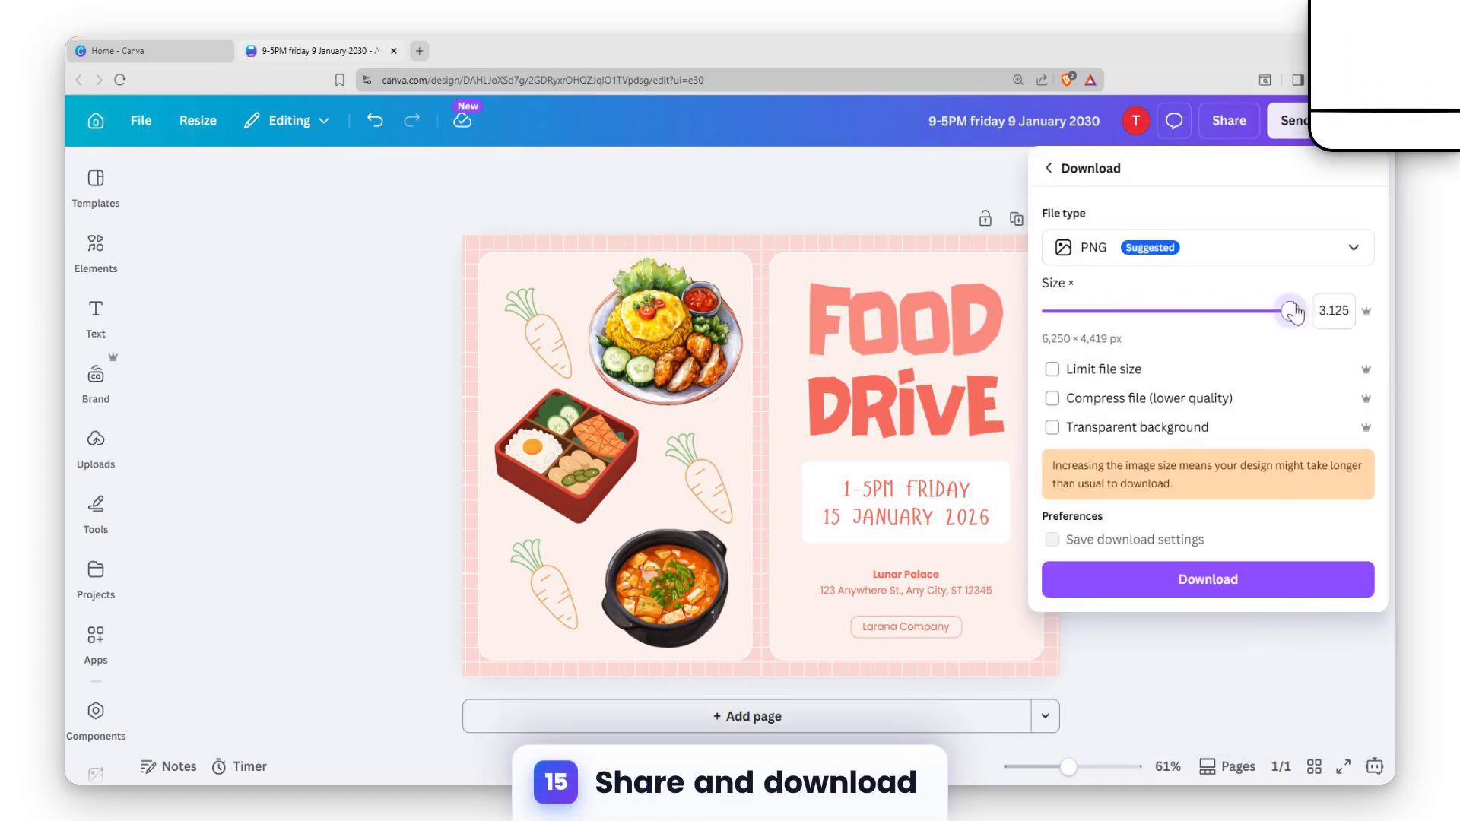
click(1207, 586)
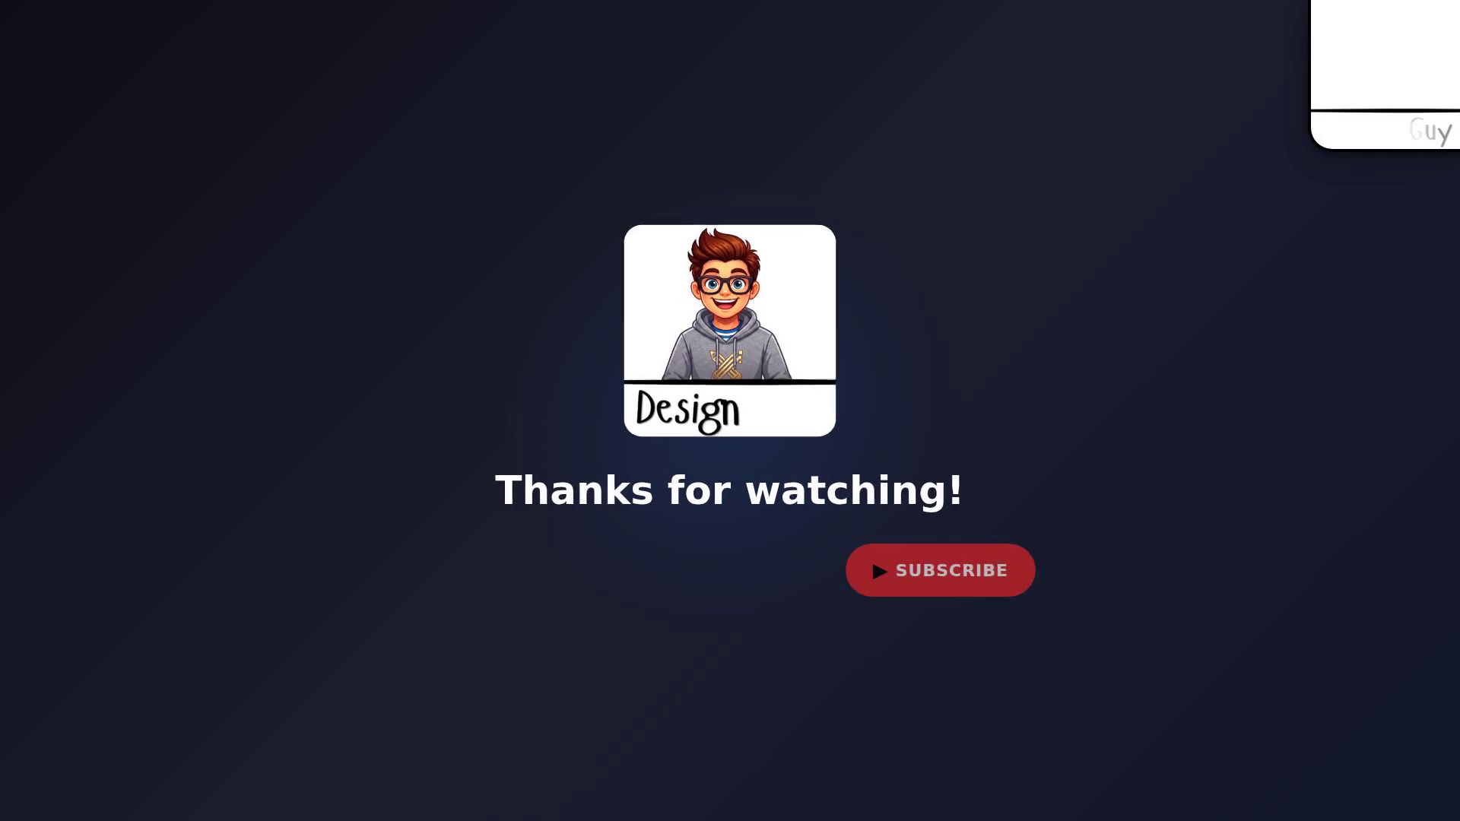